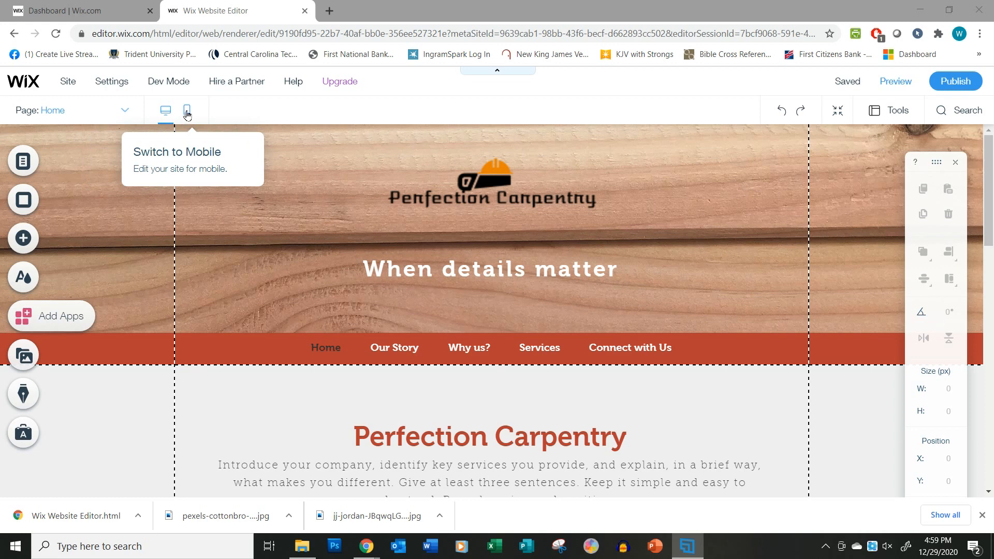
Switch the editor to the mobile version of the site and look over its list of pages.
left_click(187, 113)
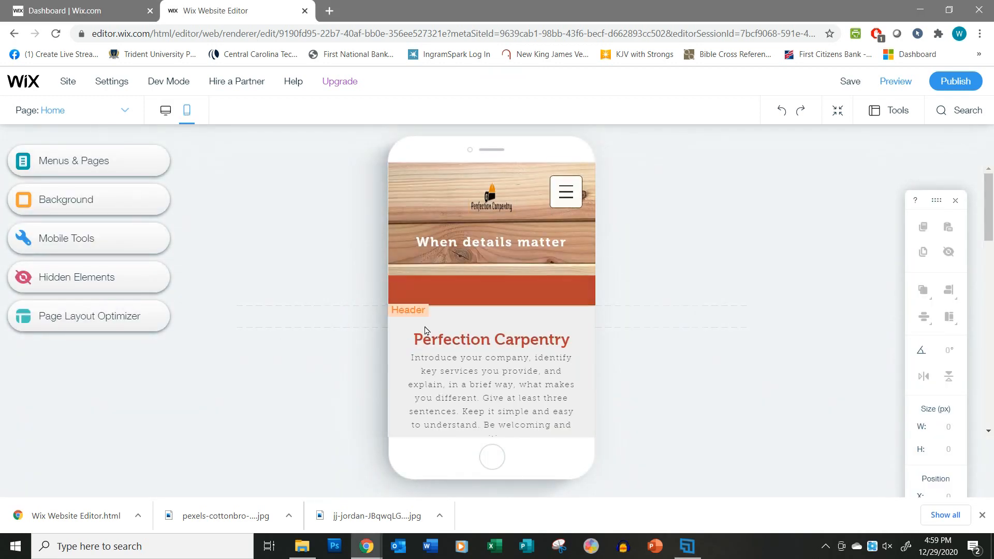
left_click(126, 114)
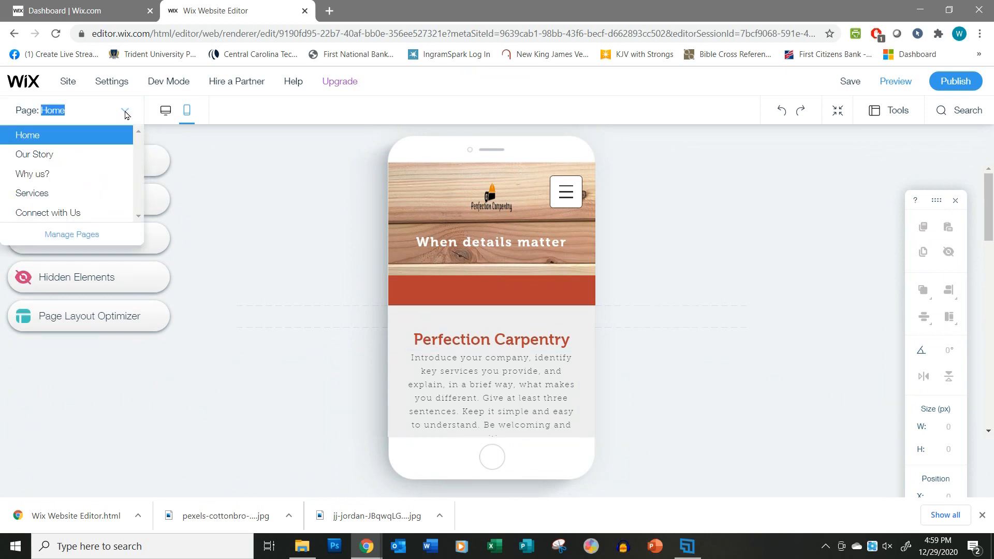
left_click(125, 114)
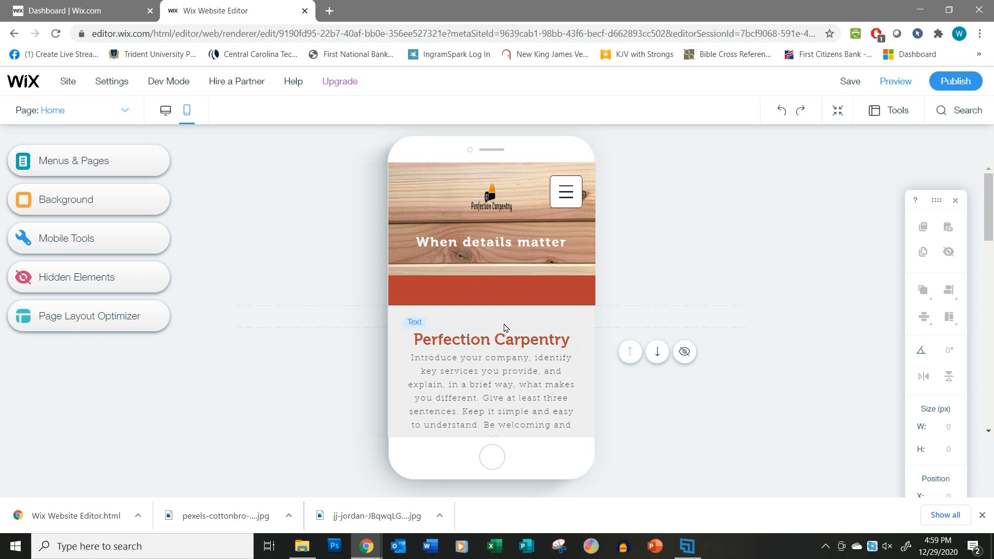
Enlarge the header logo to about 174 × 118 px and move the menu button to about x 255, y 25.
left_click(496, 208)
scroll(515, 354, "down", 3)
scroll(516, 354, "up", 3)
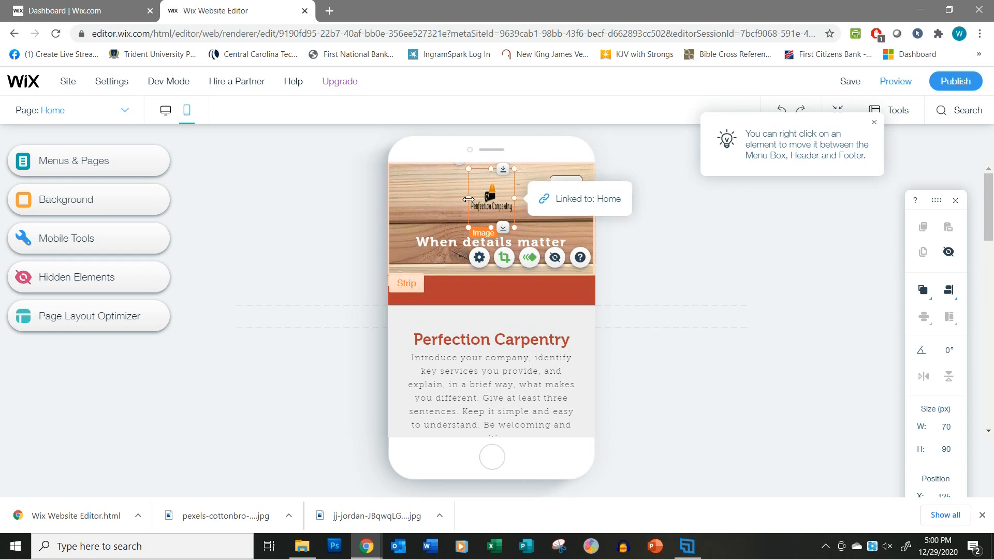
left_click_drag(462, 200, 488, 196)
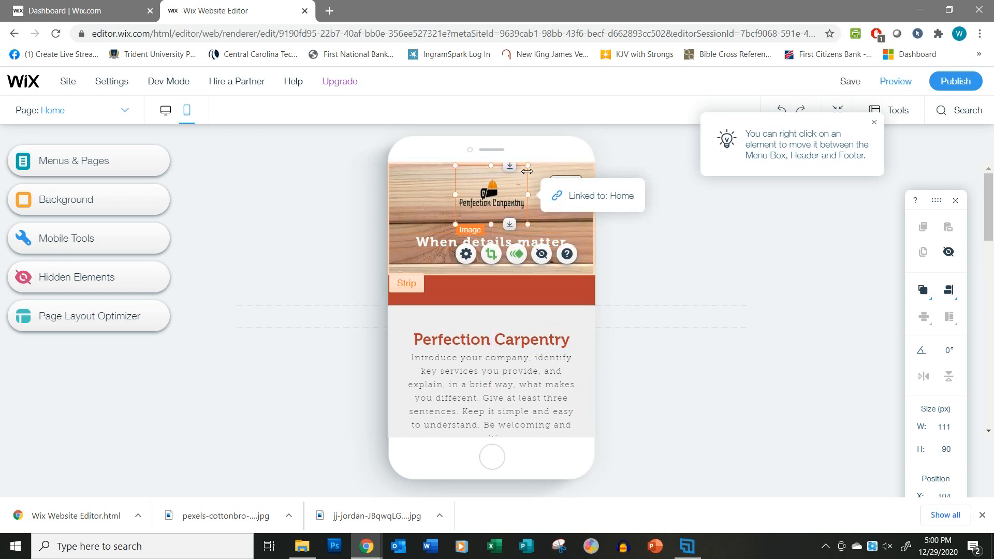
left_click_drag(455, 224, 429, 233)
left_click_drag(494, 206, 504, 201)
left_click_drag(445, 227, 429, 234)
left_click_drag(493, 207, 499, 199)
left_click_drag(566, 199, 571, 202)
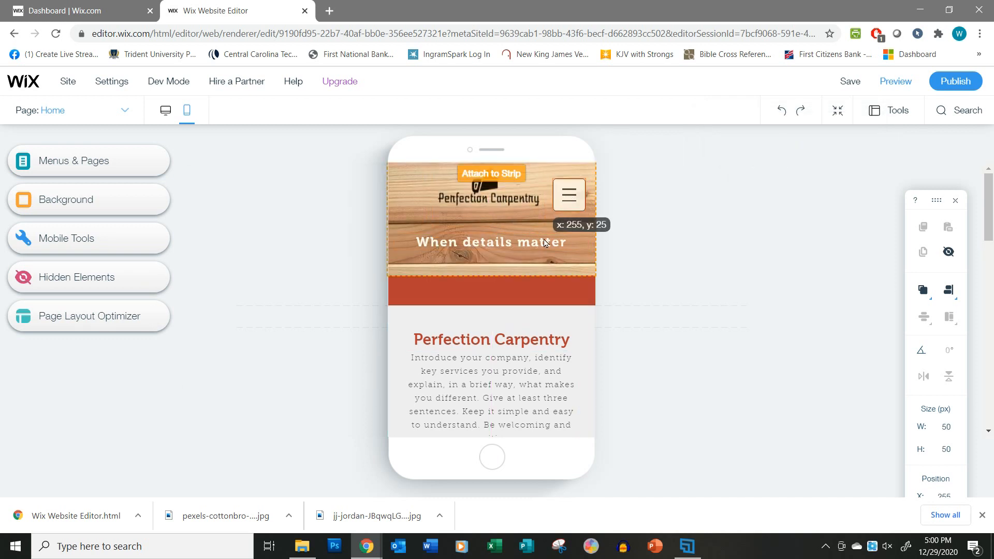
Hide the "When details matter" tagline on mobile and restore it from the hidden elements.
left_click(520, 239)
left_click_drag(516, 235, 516, 231)
left_click(505, 201)
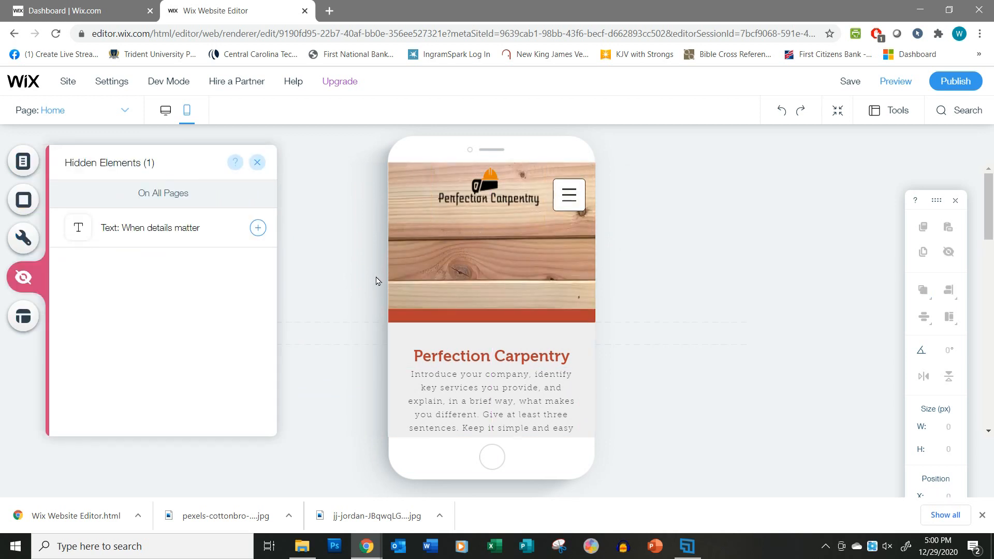
left_click(257, 227)
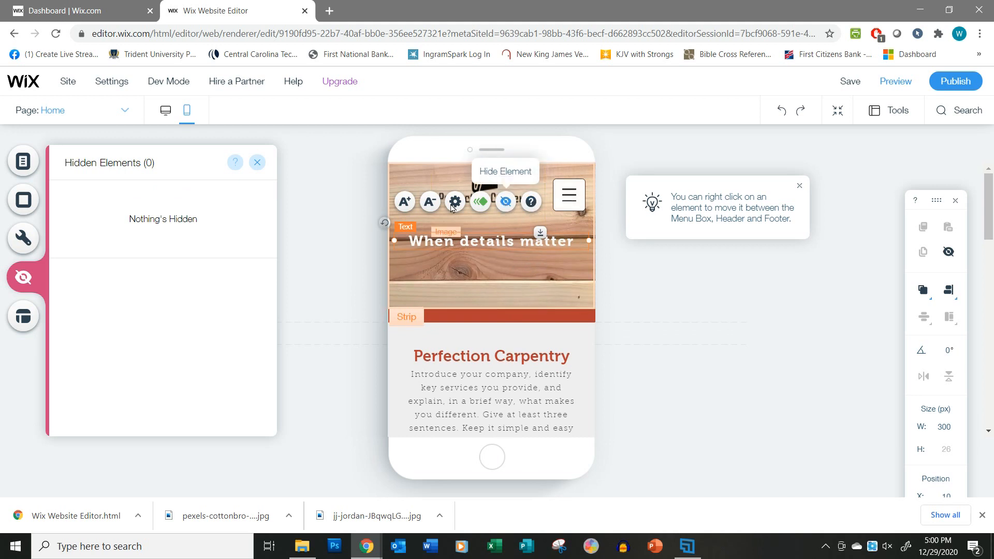
left_click(258, 162)
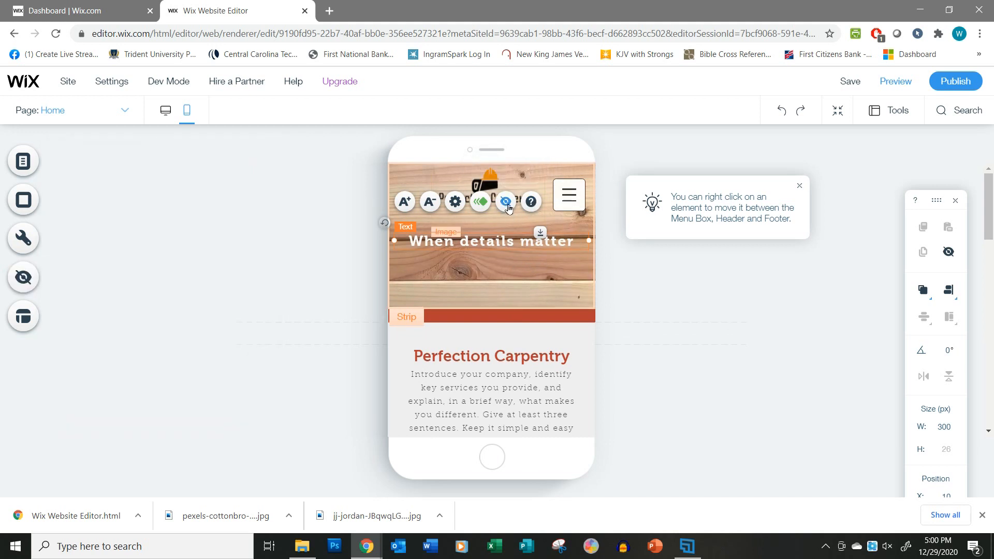
Move the "When details matter" tagline and the logo slightly lower in the mobile header.
left_click(439, 174)
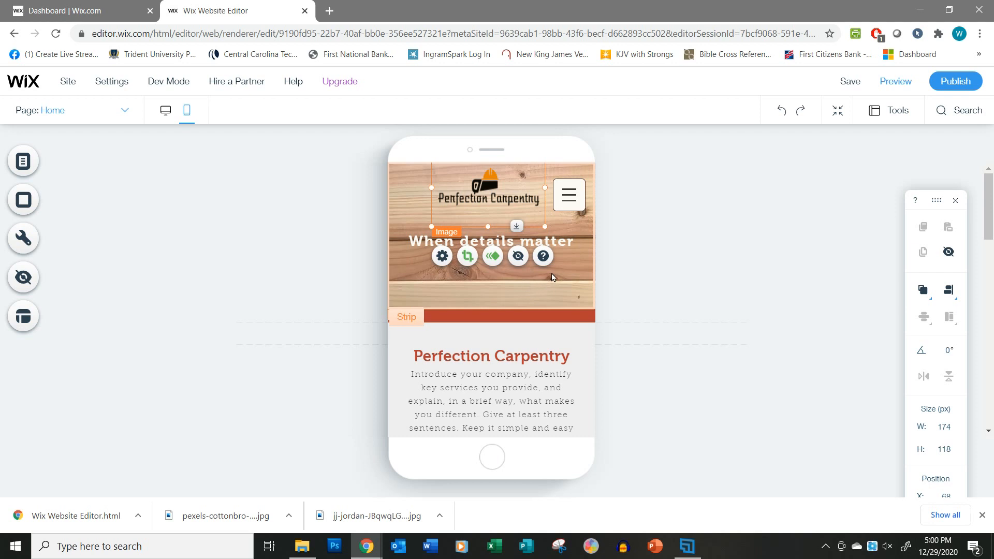
left_click(502, 291)
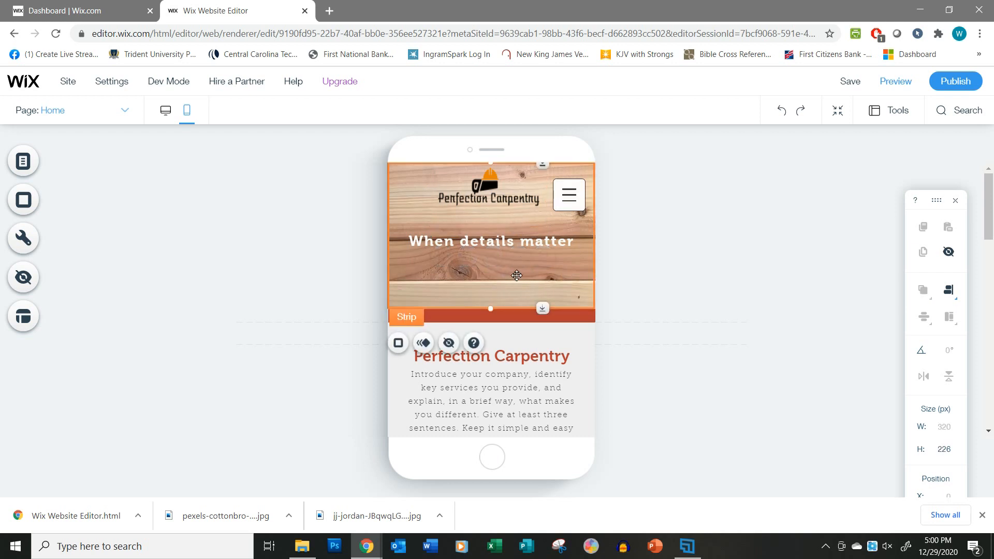
left_click(500, 239)
left_click_drag(500, 240, 505, 248)
left_click_drag(489, 189, 489, 203)
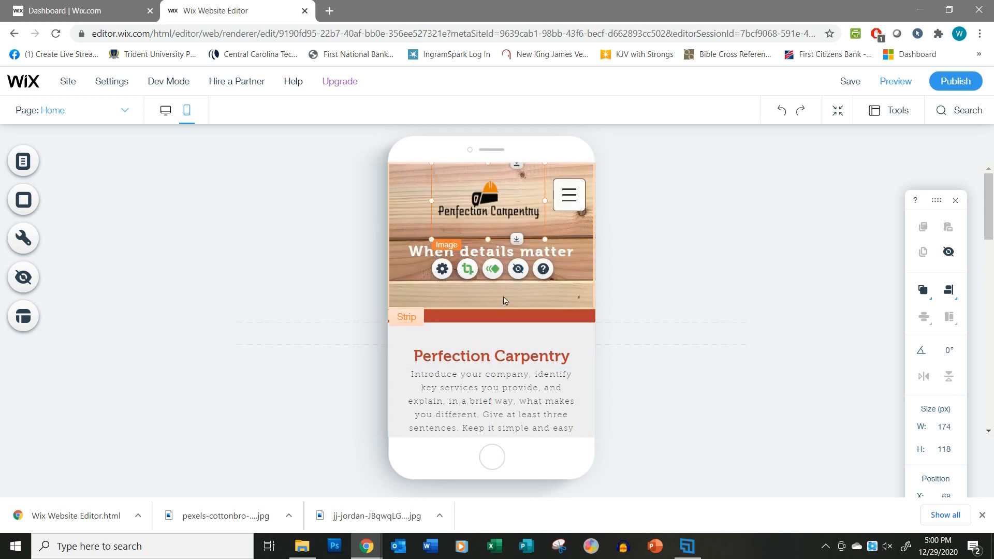
Shorten the wood-background header strip so that it ends closer below the tagline.
left_click(462, 308)
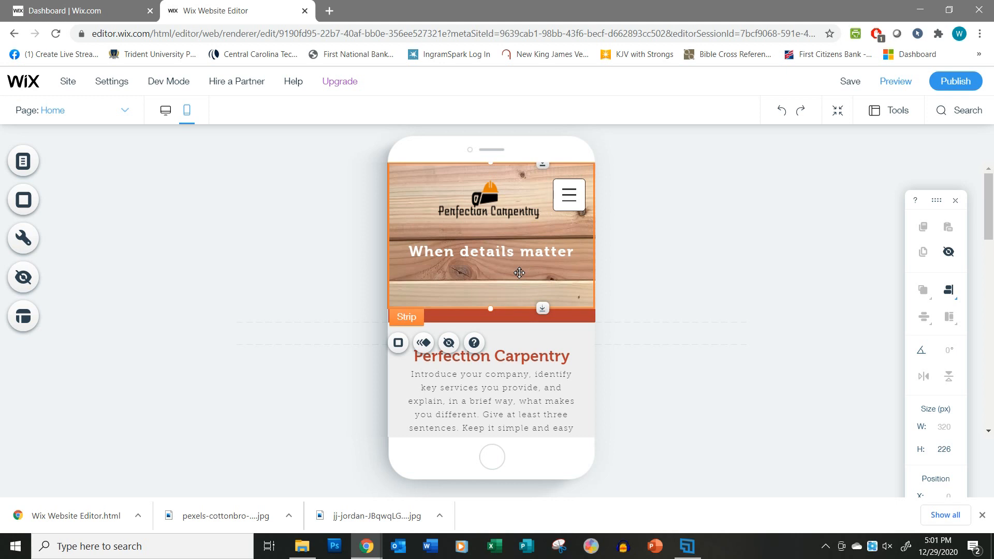
left_click_drag(542, 308, 546, 284)
left_click(494, 203)
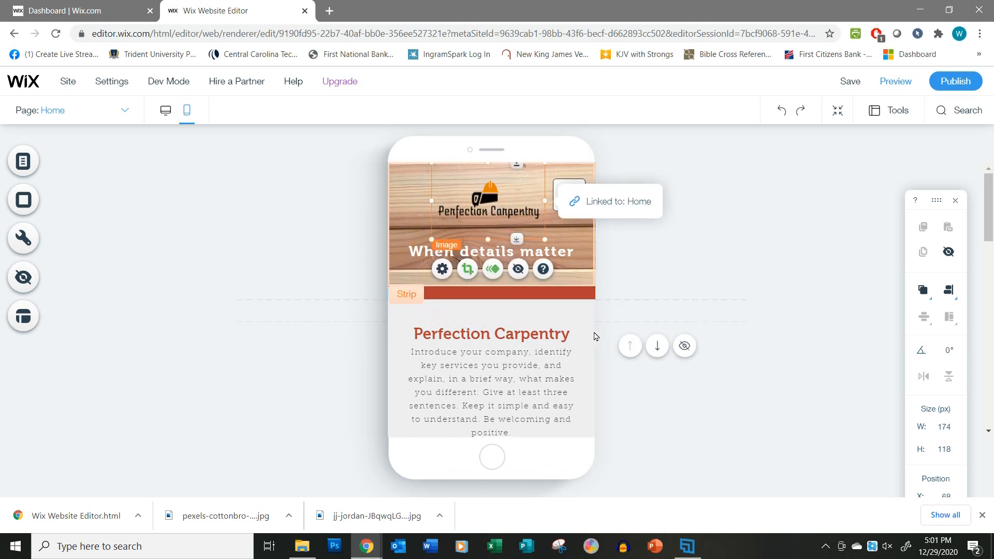
Examine the mobile Home page layout from the introduction through the services, photo gallery and the three headings below it.
scroll(491, 300, "down", 1)
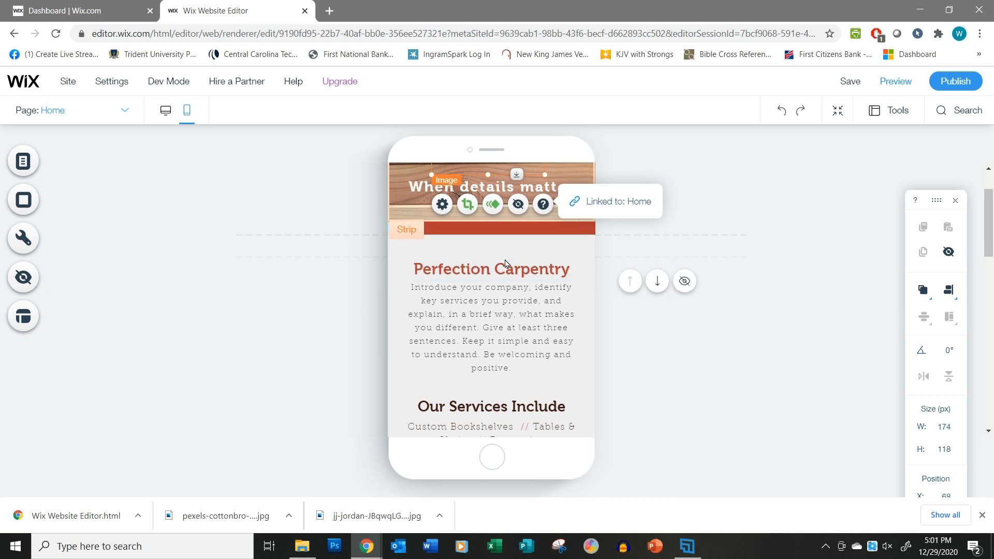
scroll(511, 306, "down", 1)
scroll(511, 310, "down", 1)
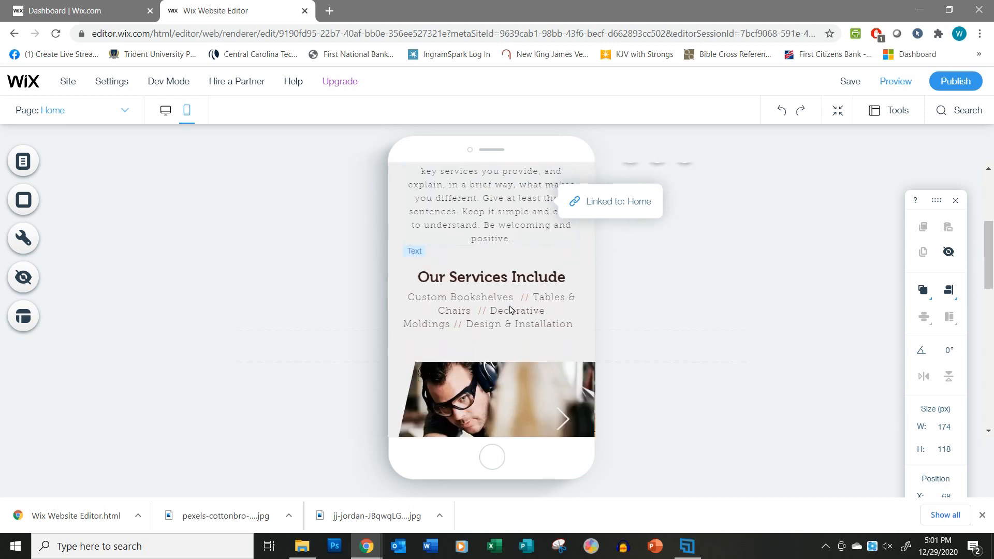
mouse_move(511, 339)
scroll(510, 331, "down", 2)
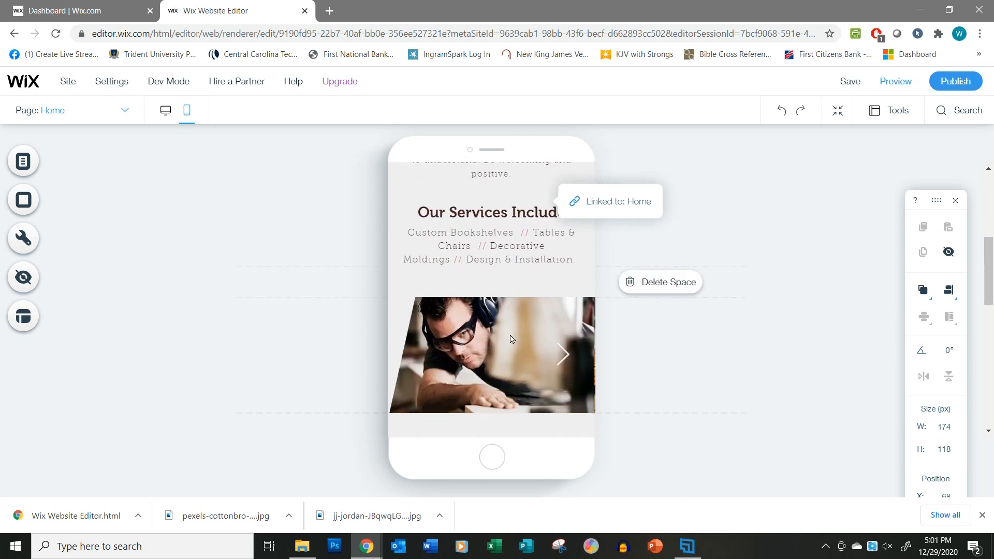
scroll(497, 316, "down", 1)
scroll(545, 269, "up", 1)
left_click(566, 293)
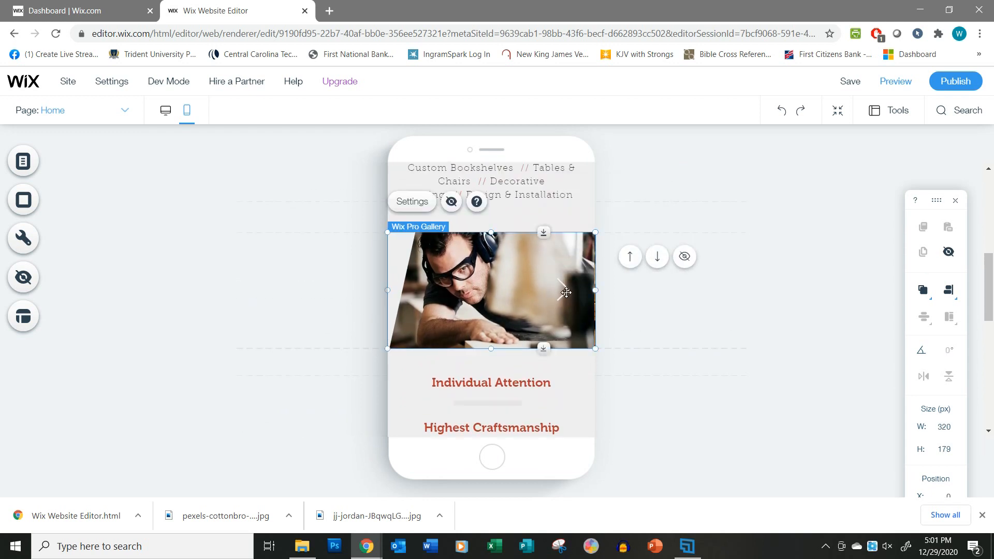
scroll(500, 303, "down", 1)
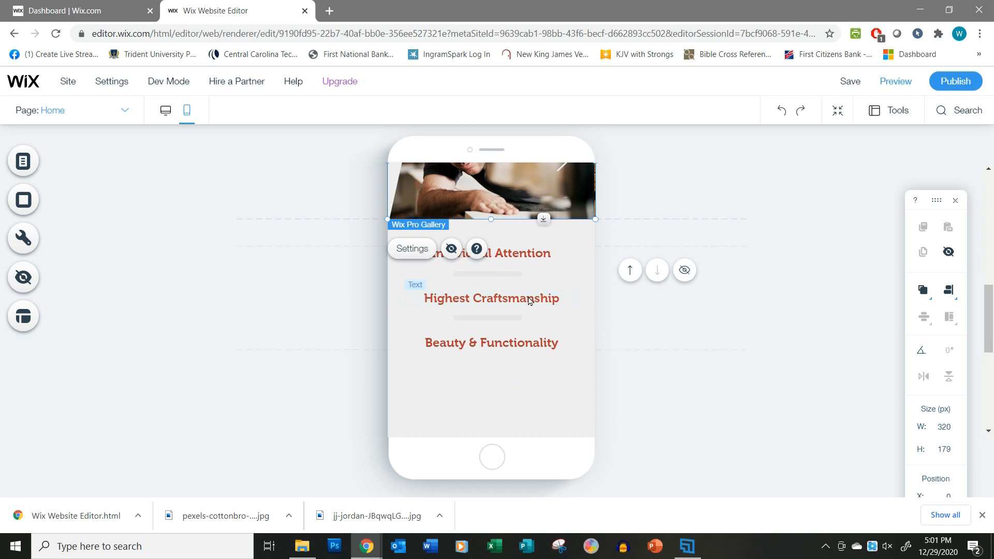
scroll(567, 394, "down", 1)
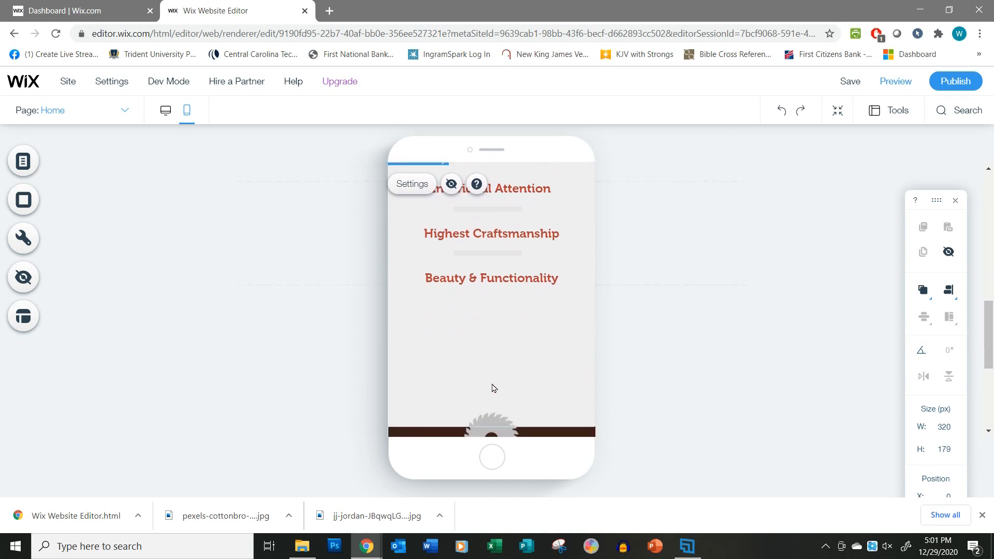
Reduce the empty space above the Home page footer, bringing the page section's height to about 840 px.
scroll(512, 324, "down", 1)
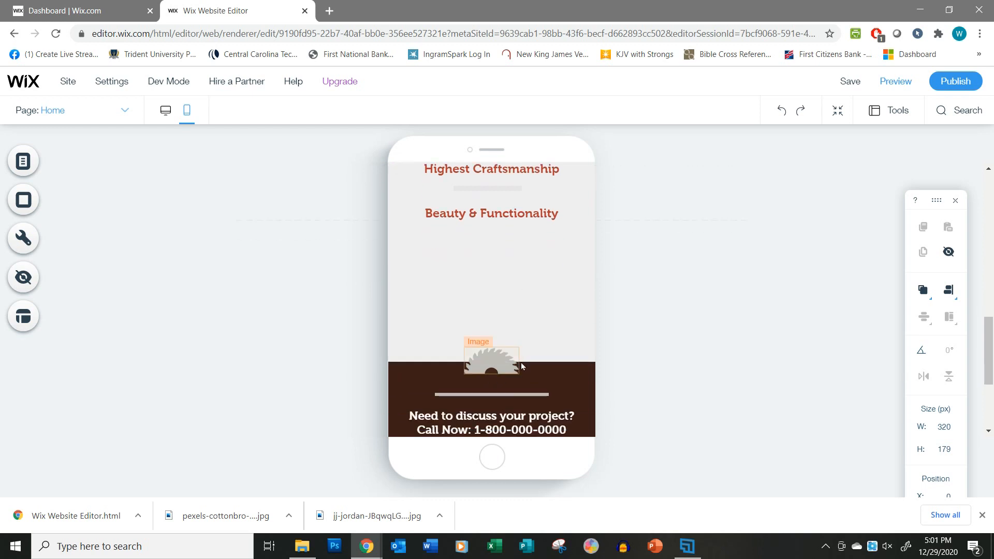
left_click(541, 360)
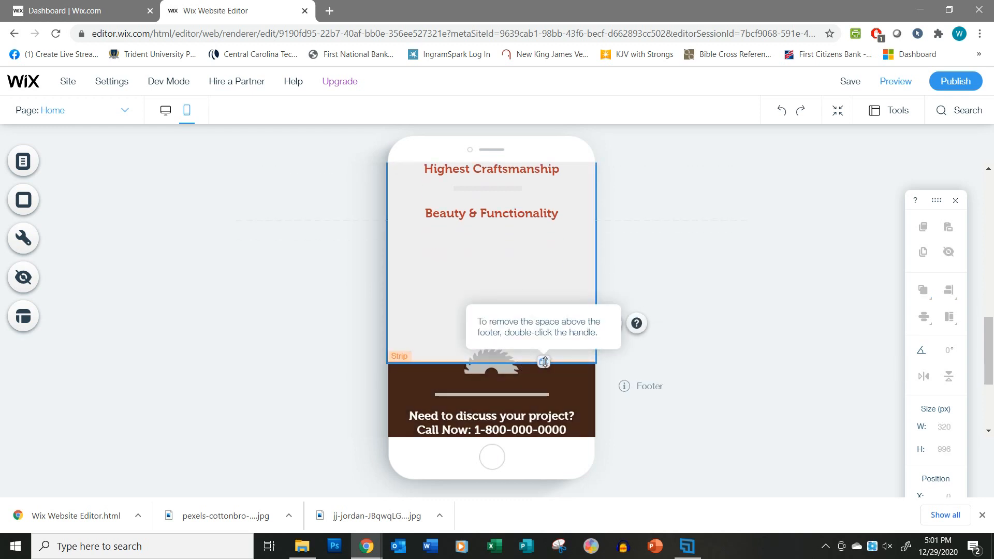
left_click_drag(546, 362, 544, 264)
scroll(544, 269, "up", 3)
scroll(544, 286, "down", 4)
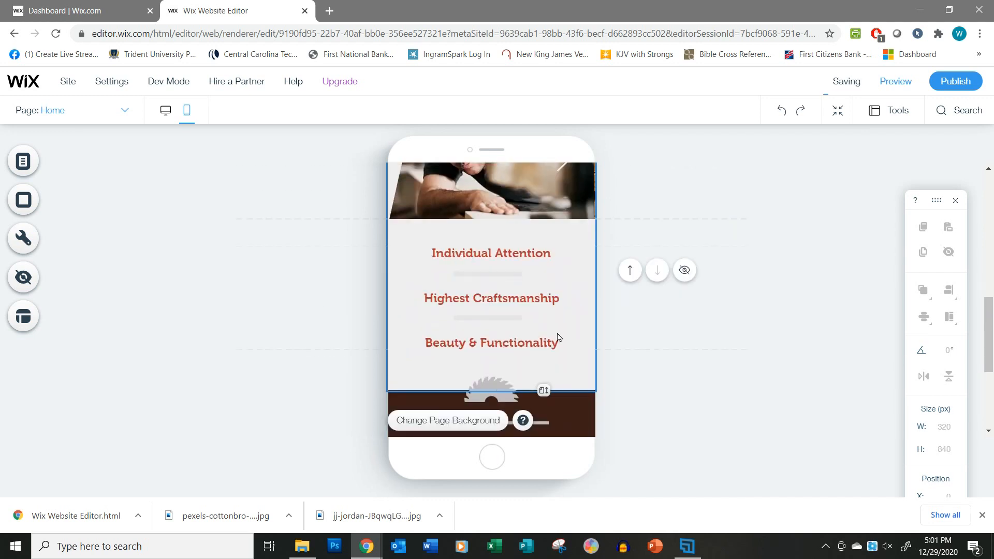
scroll(557, 337, "down", 1)
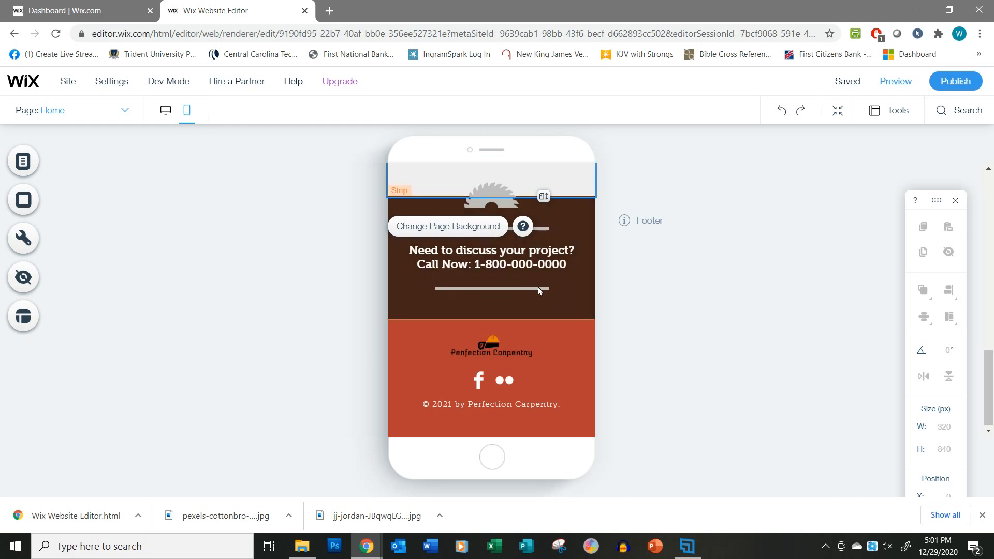
left_click(567, 370)
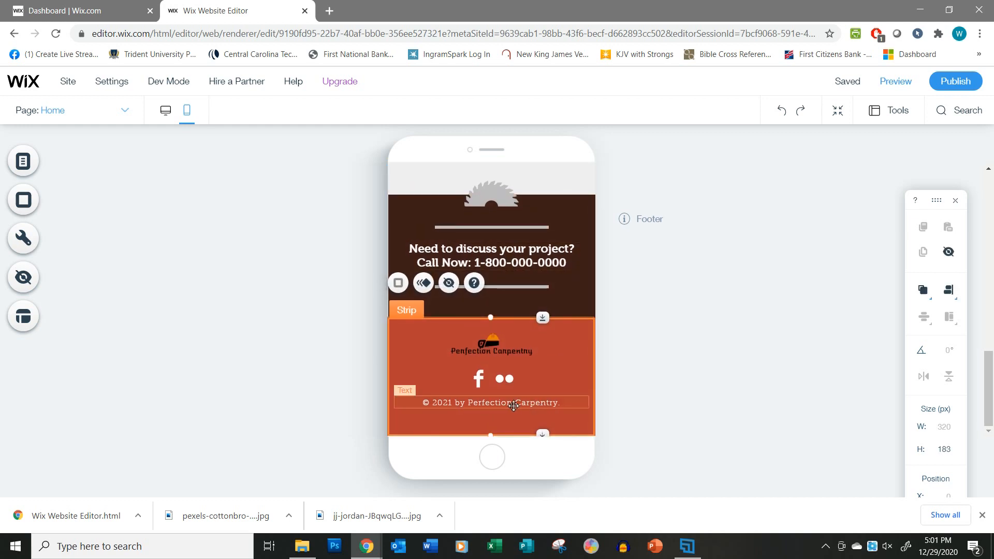
Return to the top of the Home page and open the Our Story page for mobile editing.
scroll(561, 333, "up", 10)
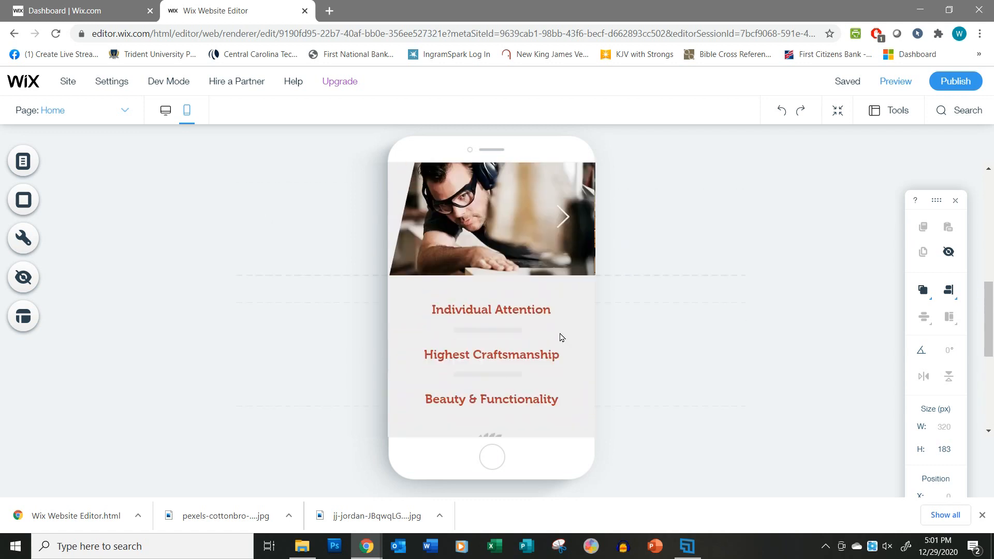
scroll(561, 338, "up", 5)
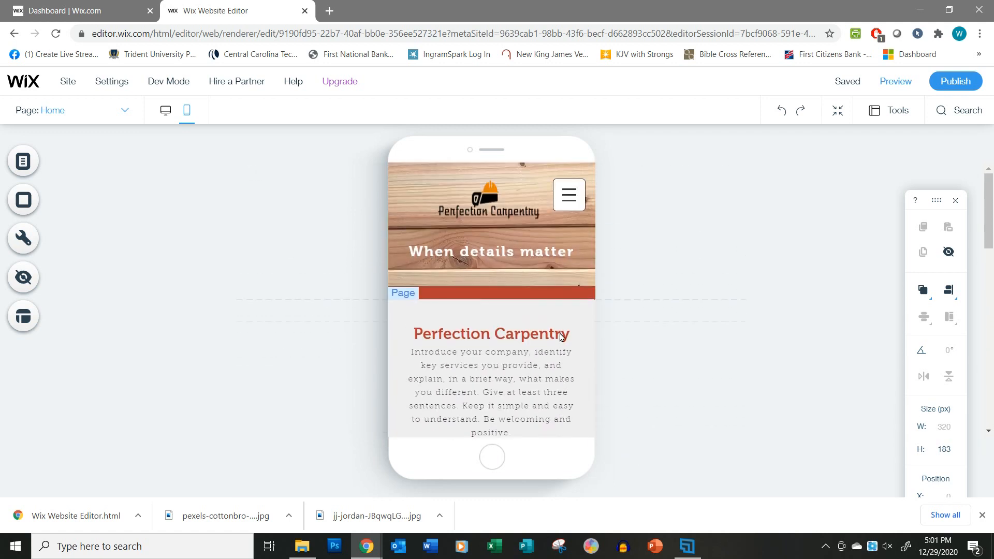
mouse_move(839, 86)
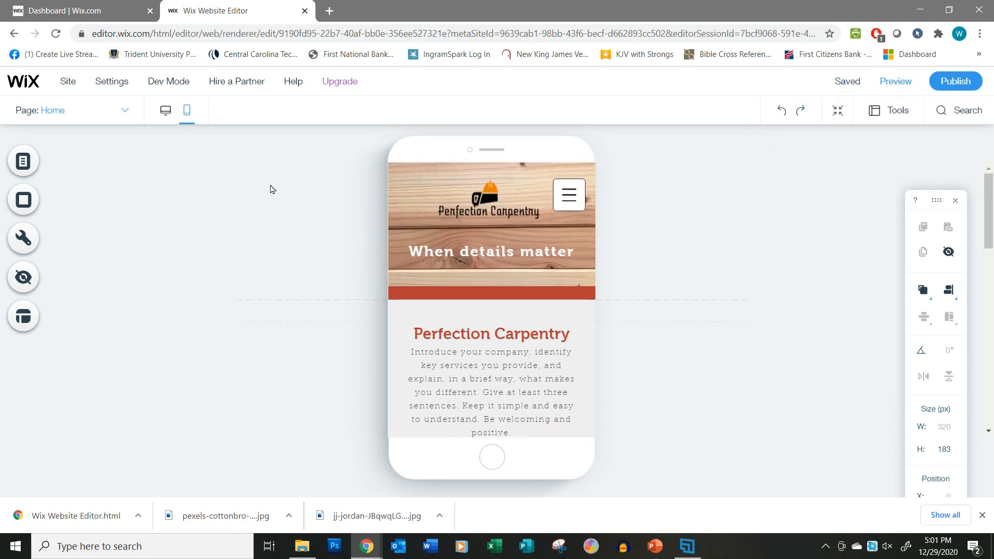
left_click(128, 115)
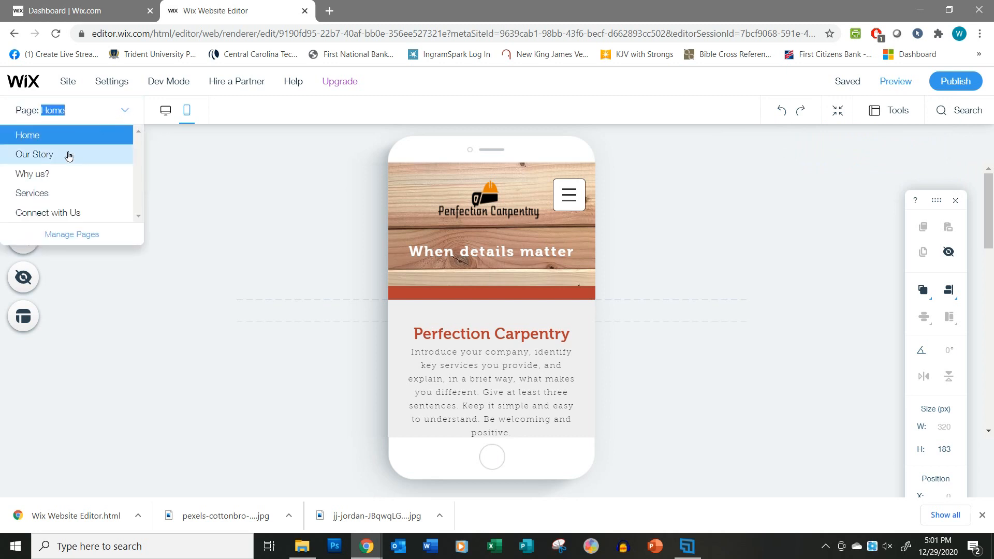
left_click(65, 155)
mouse_move(550, 321)
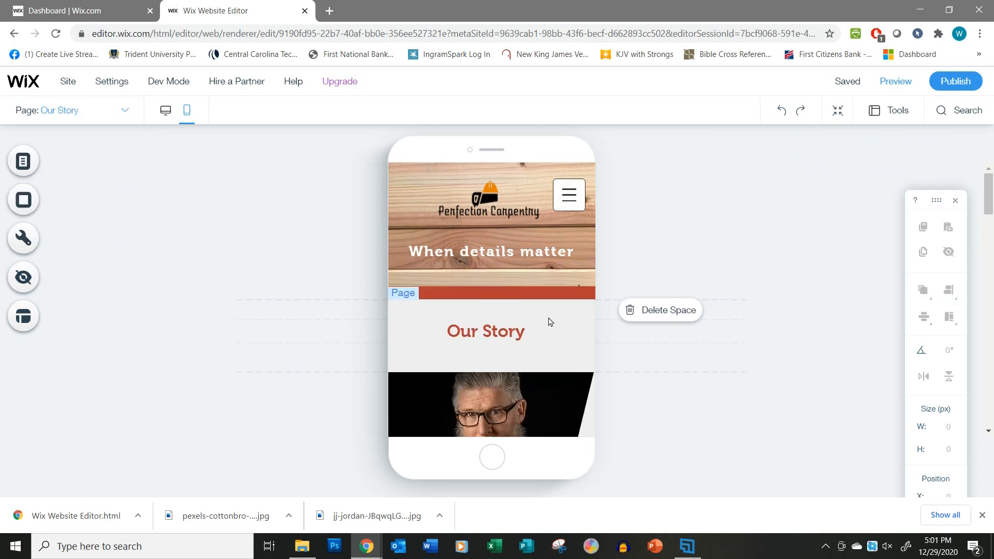
Tighten the space between the "Our Story" heading and the portrait below it, and reposition the heading under the header.
scroll(549, 326, "down", 2)
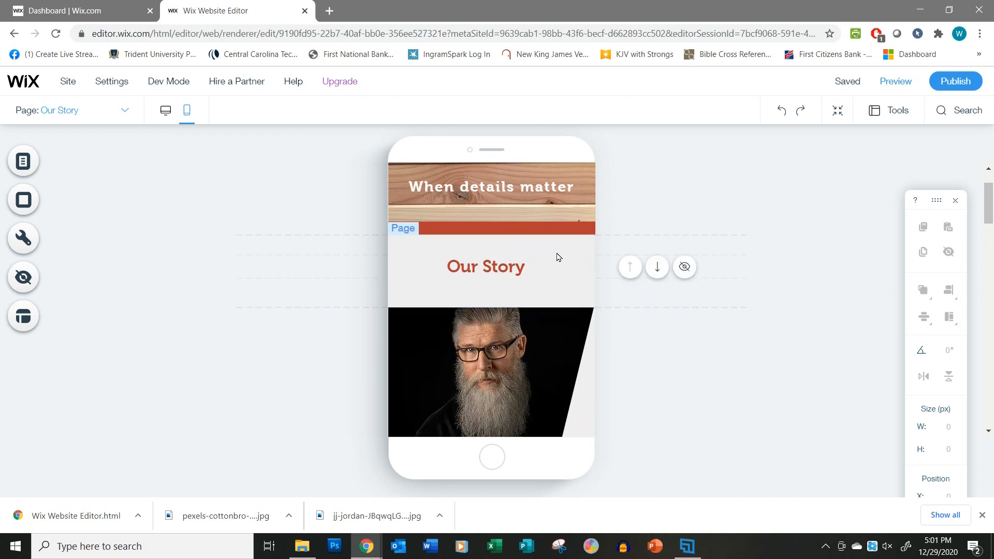
mouse_move(543, 245)
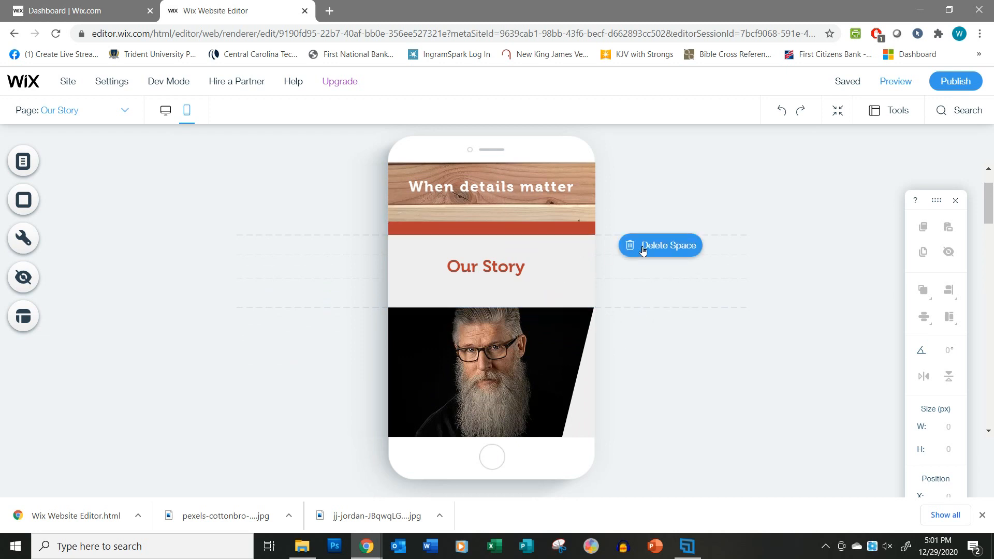
left_click(547, 310)
left_click_drag(548, 307, 515, 266)
left_click(513, 267)
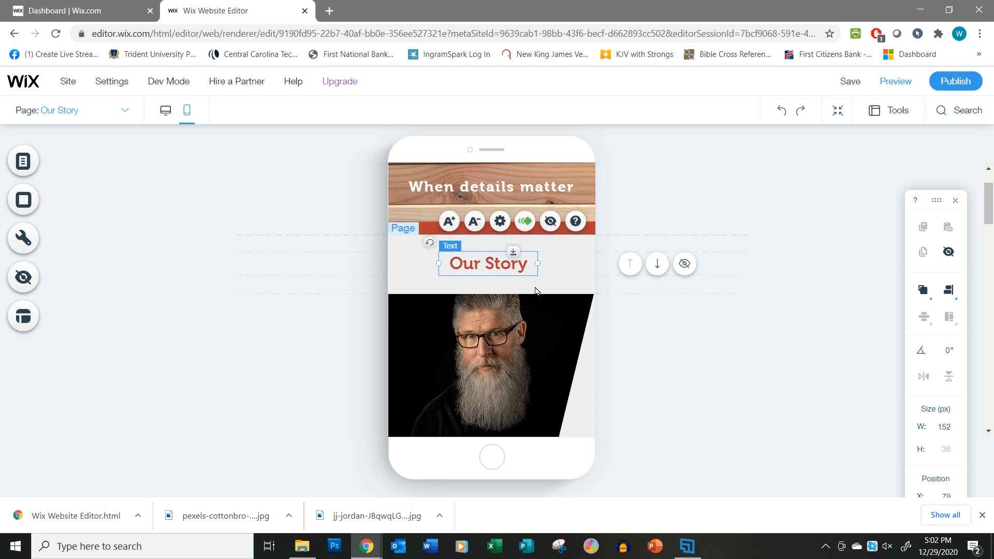
Move the "Who we are" text group down to widen the space beneath the woodworking photo on the Our Story page.
scroll(524, 293, "up", 2)
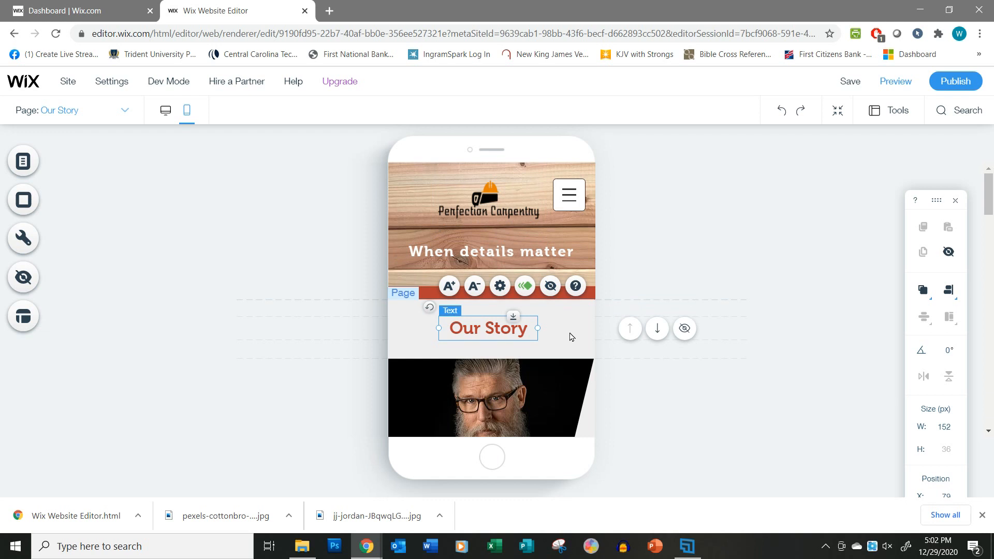
scroll(570, 336, "down", 5)
scroll(511, 304, "down", 5)
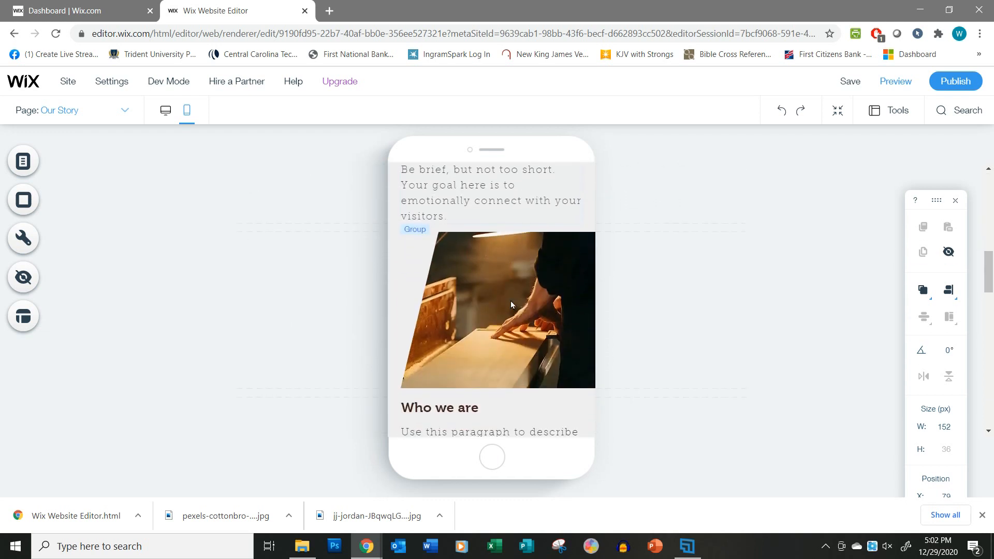
scroll(510, 305, "down", 4)
scroll(511, 295, "down", 4)
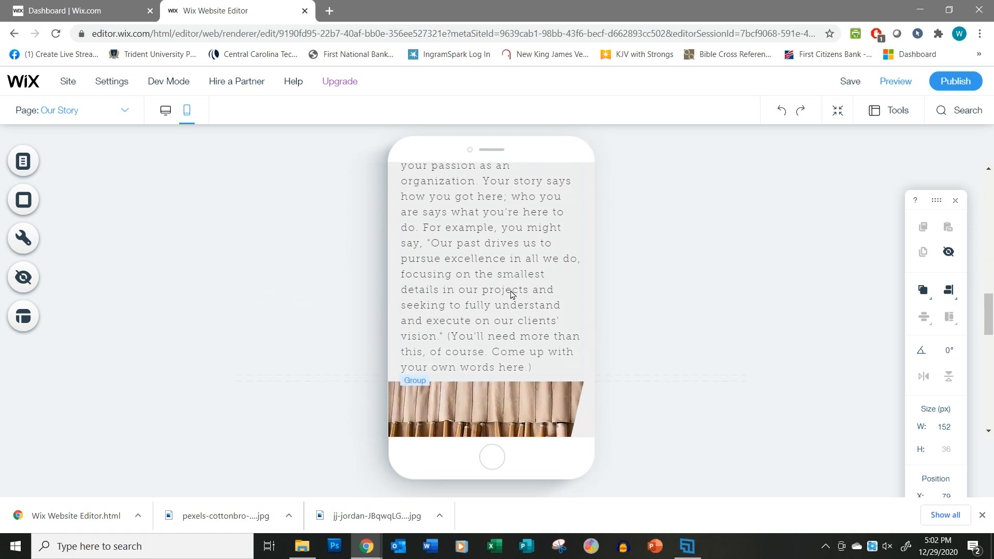
scroll(511, 295, "up", 5)
left_click(496, 277)
left_click_drag(537, 270, 539, 284)
scroll(541, 285, "up", 6)
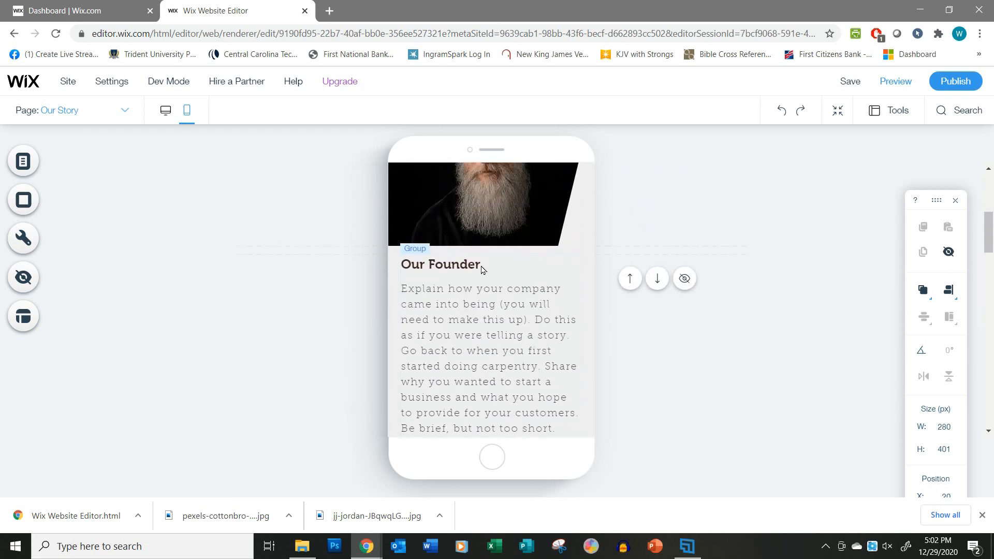
scroll(511, 303, "down", 8)
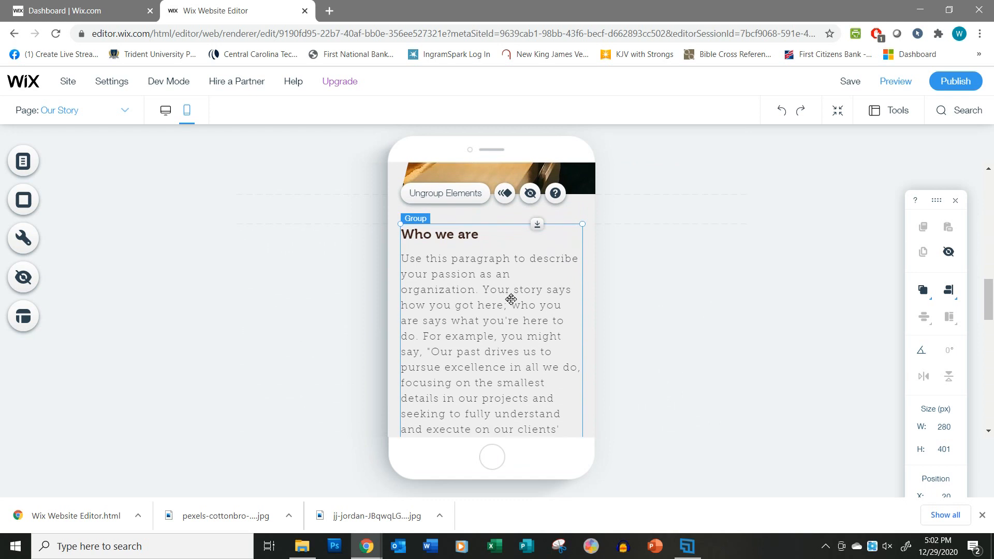
scroll(510, 304, "up", 3)
scroll(510, 303, "down", 3)
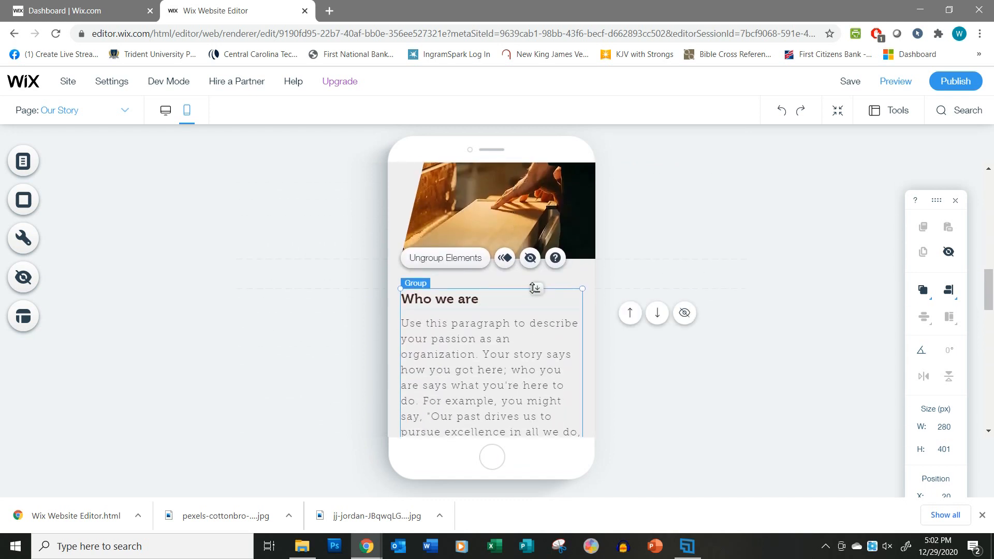
left_click_drag(538, 288, 542, 311)
Lower the woodworking photo to leave more space below the "Our Founder" paragraph and even out the gaps around it.
scroll(539, 285, "up", 3)
scroll(539, 288, "up", 1)
left_click(517, 314)
scroll(526, 283, "up", 5)
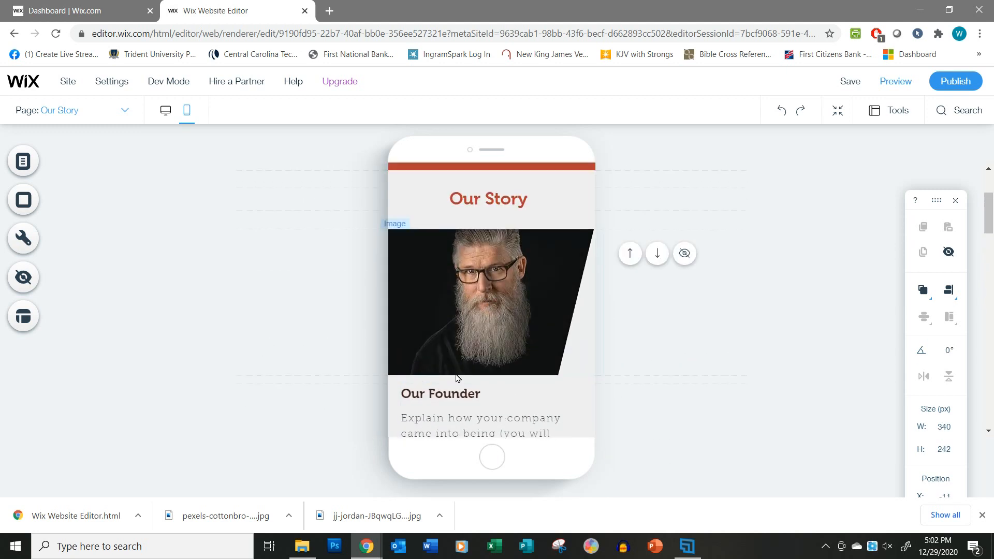
scroll(482, 395, "down", 3)
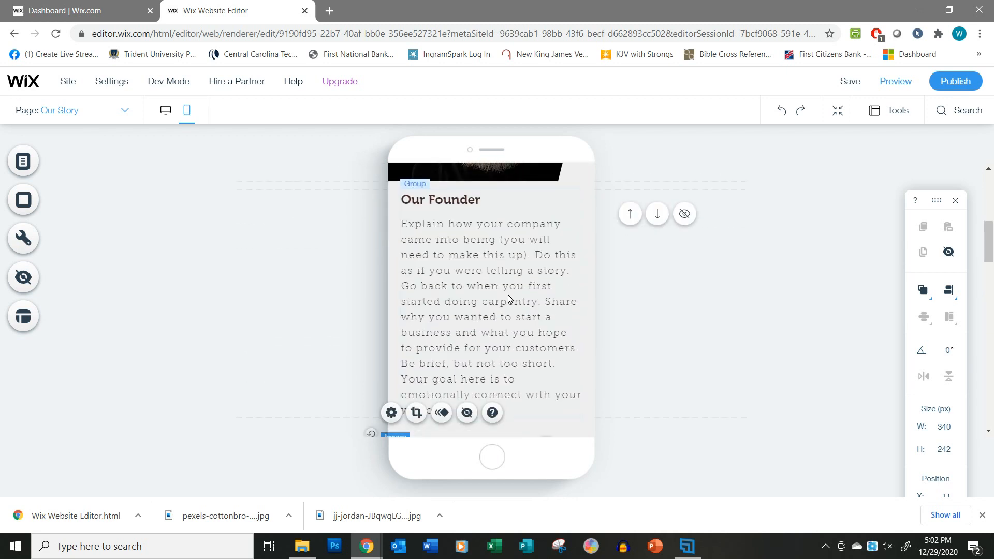
scroll(509, 299, "down", 4)
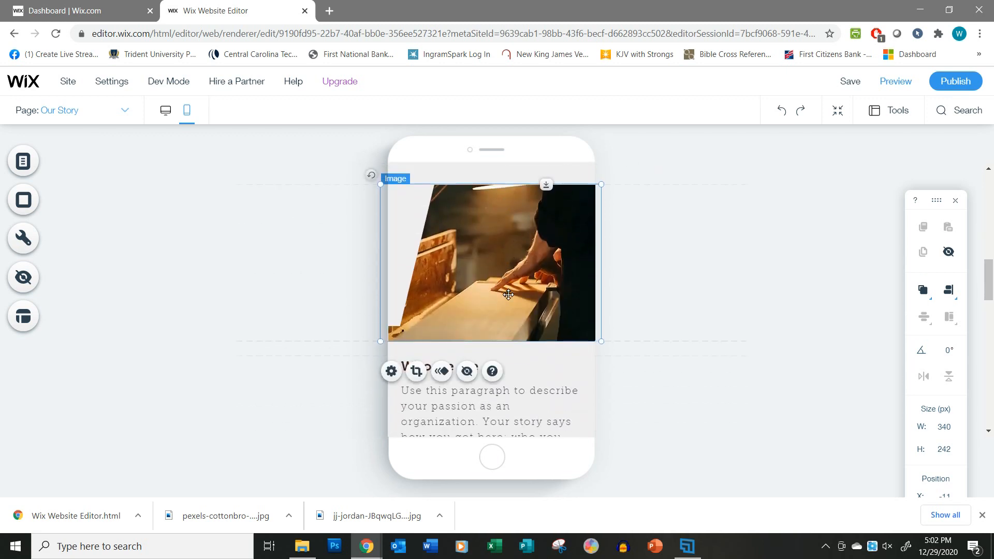
scroll(521, 375, "down", 2)
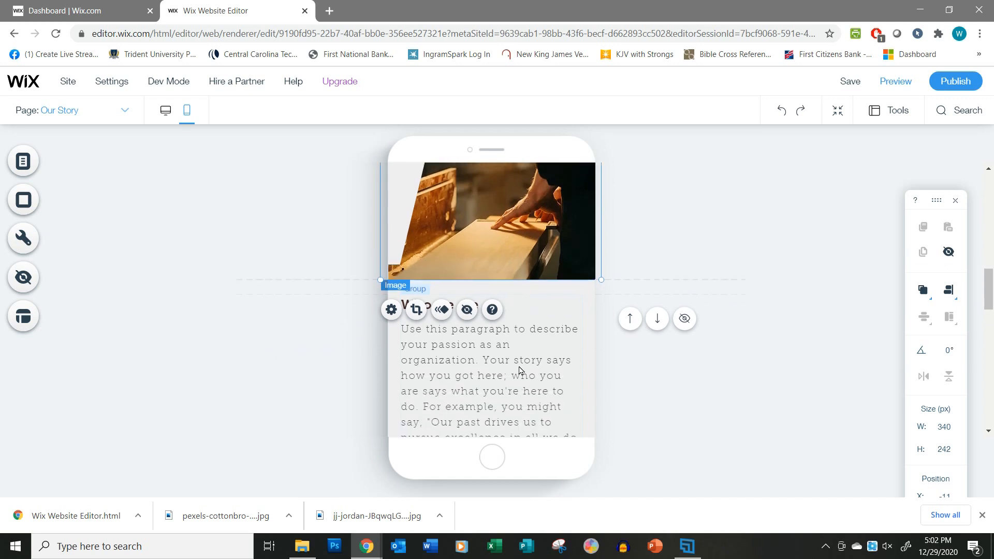
Move the photo of hand tools down to add space below the "Who we are" paragraph.
left_click(531, 254)
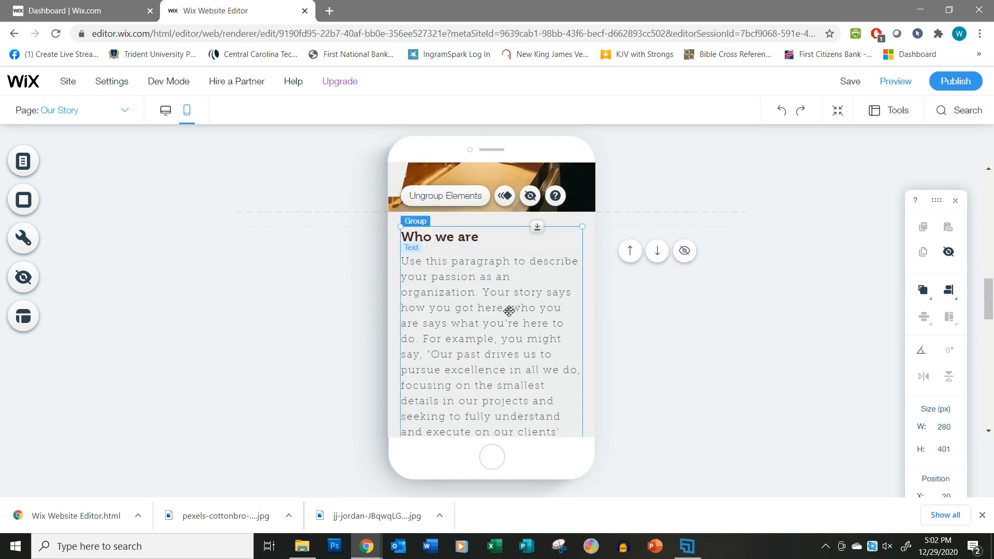
scroll(518, 318, "down", 1)
scroll(517, 318, "down", 2)
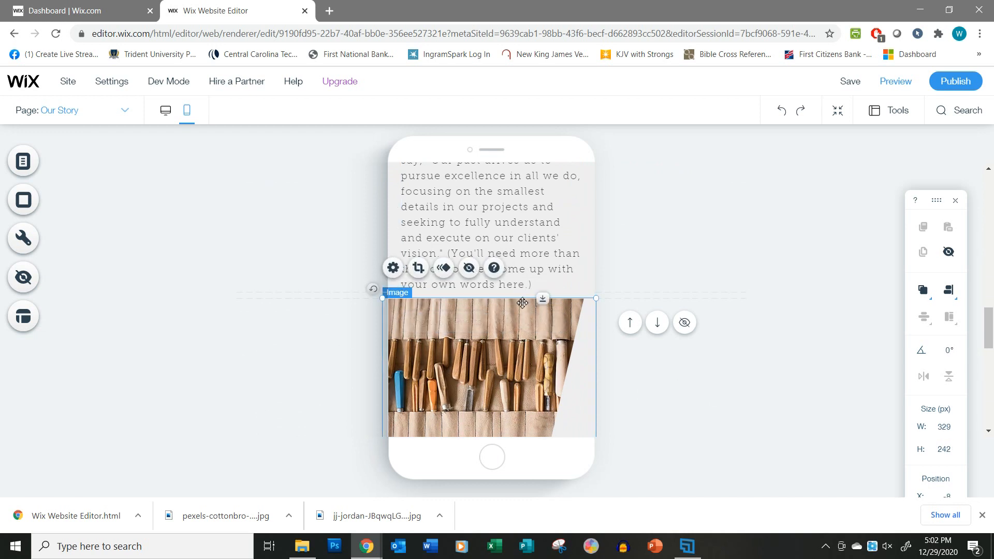
left_click_drag(538, 299, 515, 318)
scroll(515, 319, "down", 4)
scroll(515, 319, "down", 6)
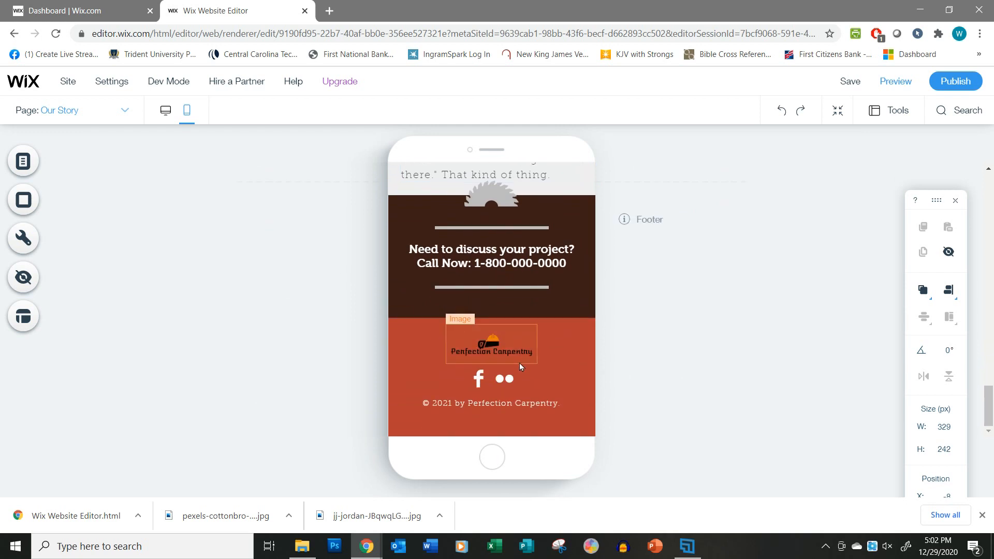
Save the site and open the "Why us?" page for mobile editing.
scroll(520, 364, "up", 10)
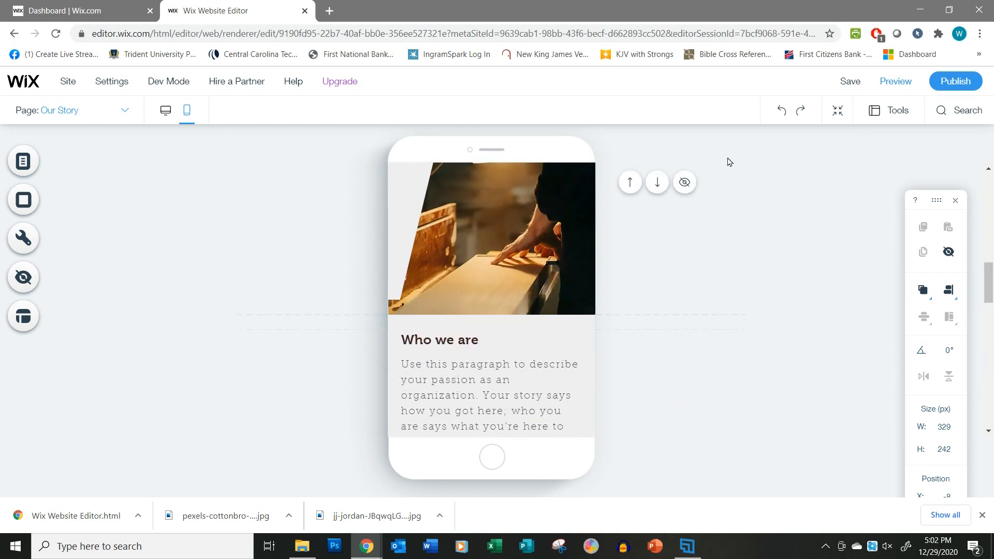
mouse_move(843, 89)
left_click(849, 83)
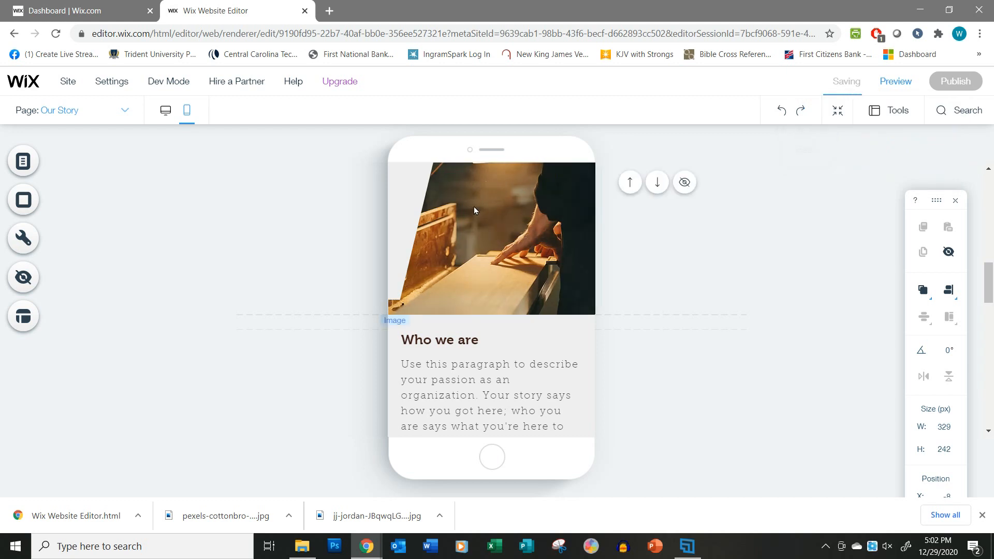
left_click(124, 110)
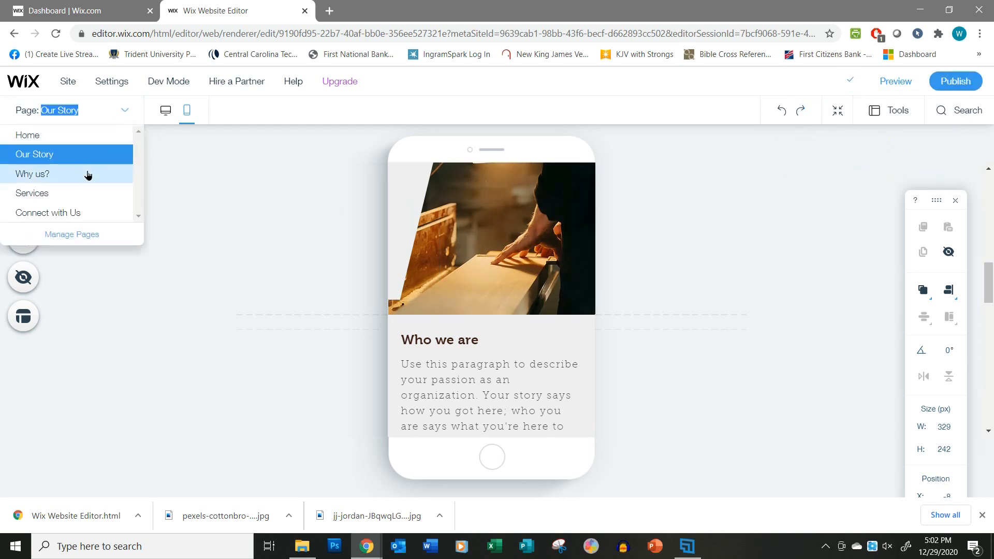
left_click(86, 174)
Raise the photo of the man in headphones to reduce the empty space below the "Individual Attention" paragraph.
scroll(567, 330, "down", 2)
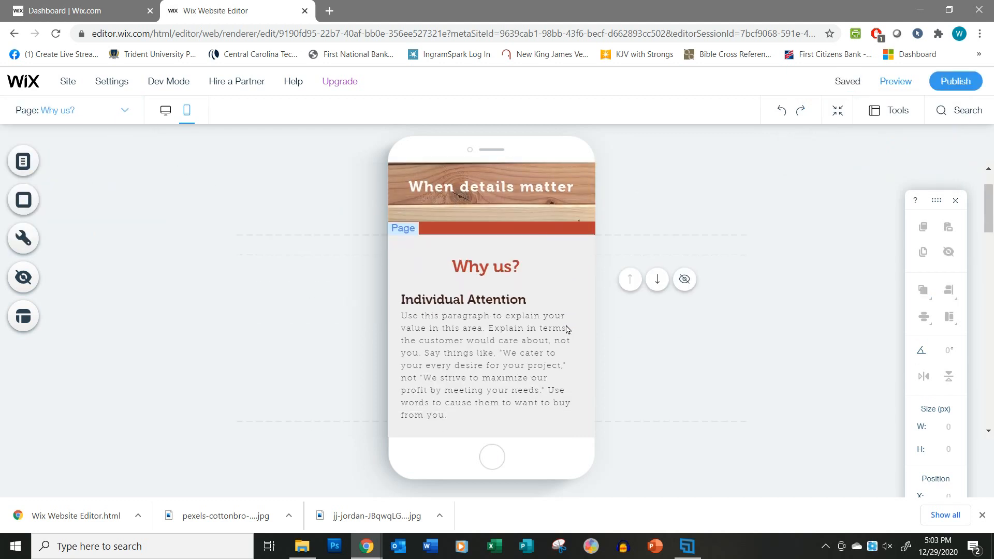
scroll(536, 276, "up", 1)
scroll(545, 297, "down", 2)
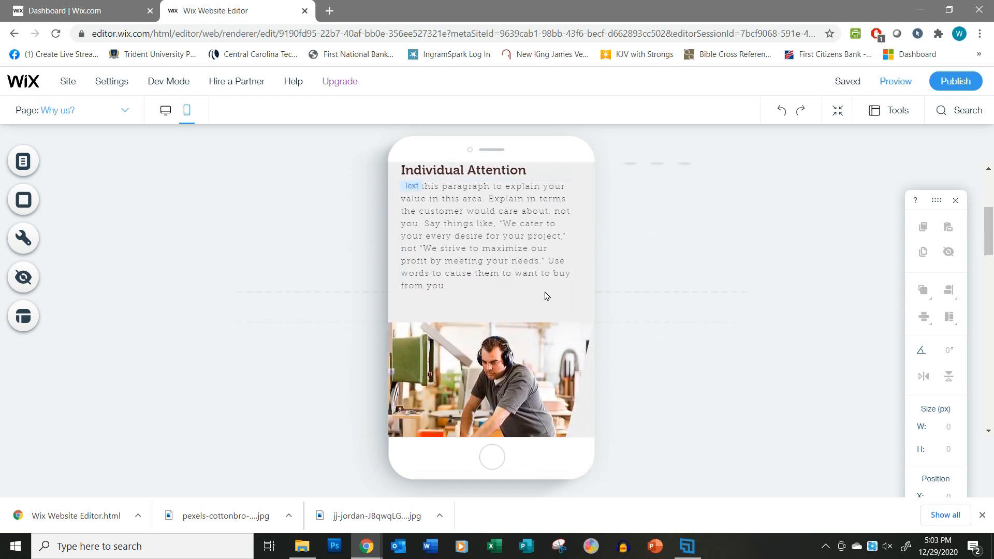
mouse_move(539, 311)
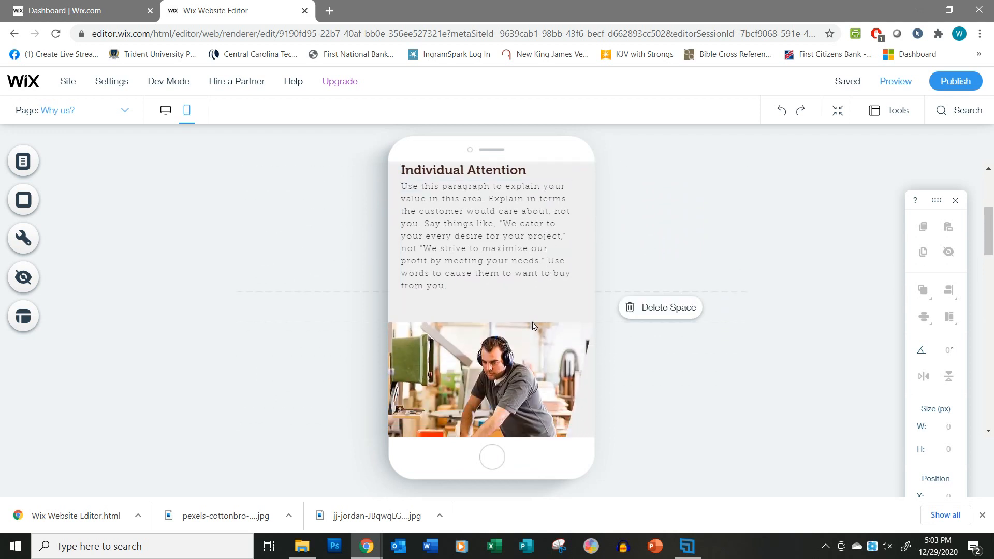
scroll(550, 321, "up", 2)
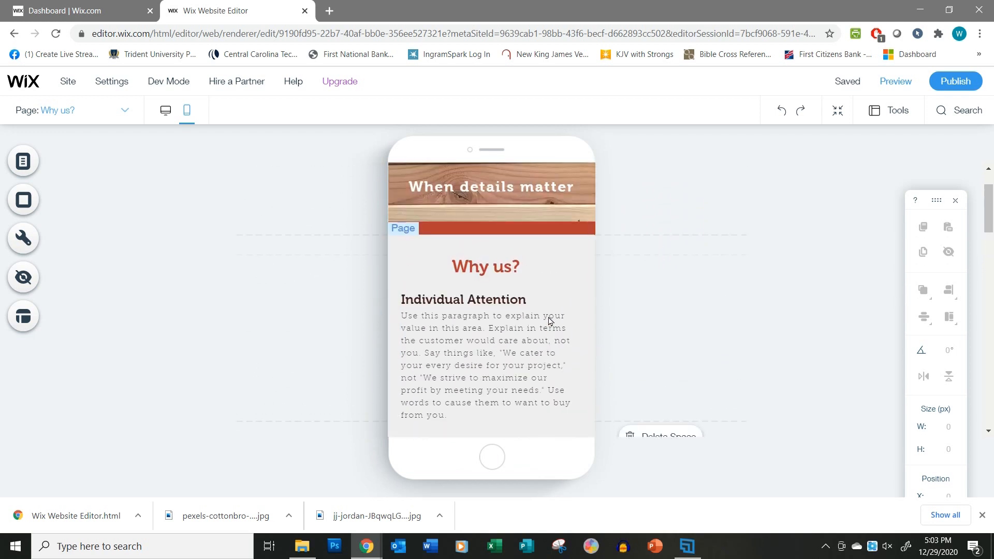
scroll(550, 322, "down", 3)
scroll(551, 323, "up", 1)
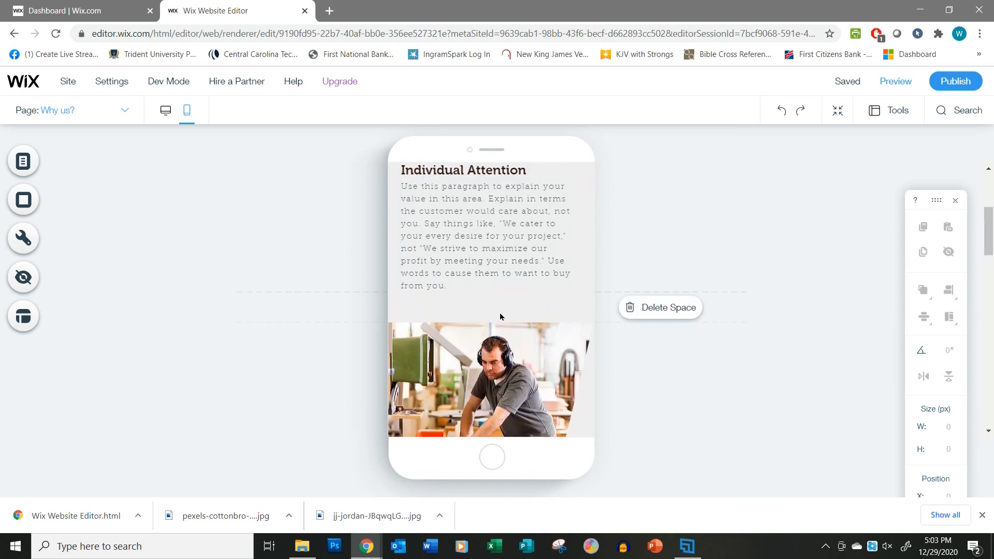
left_click(550, 328)
left_click_drag(549, 317, 553, 304)
scroll(542, 233, "down", 3)
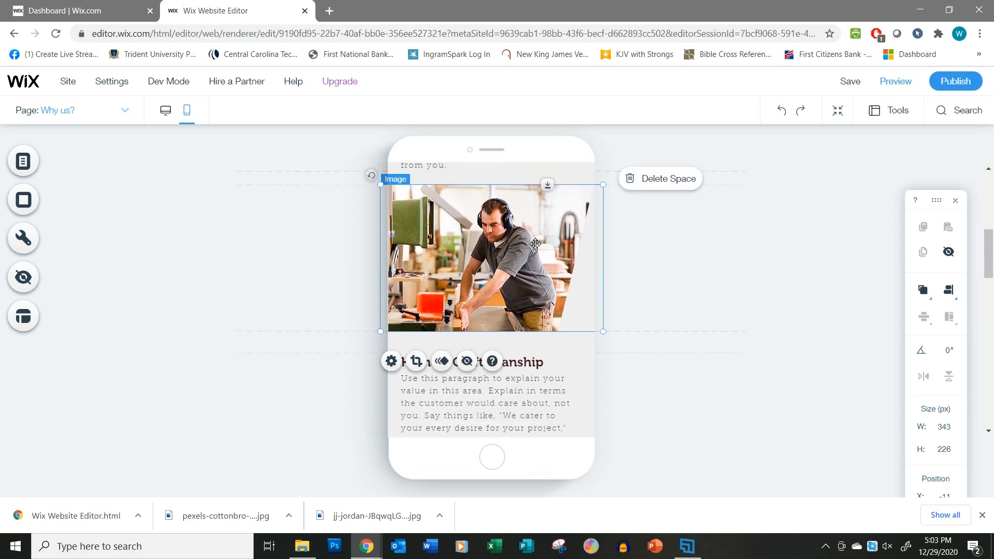
Lower the "Highest Craftsmanship" heading slightly and raise the photo below its paragraph to balance the spacing.
left_click(532, 310)
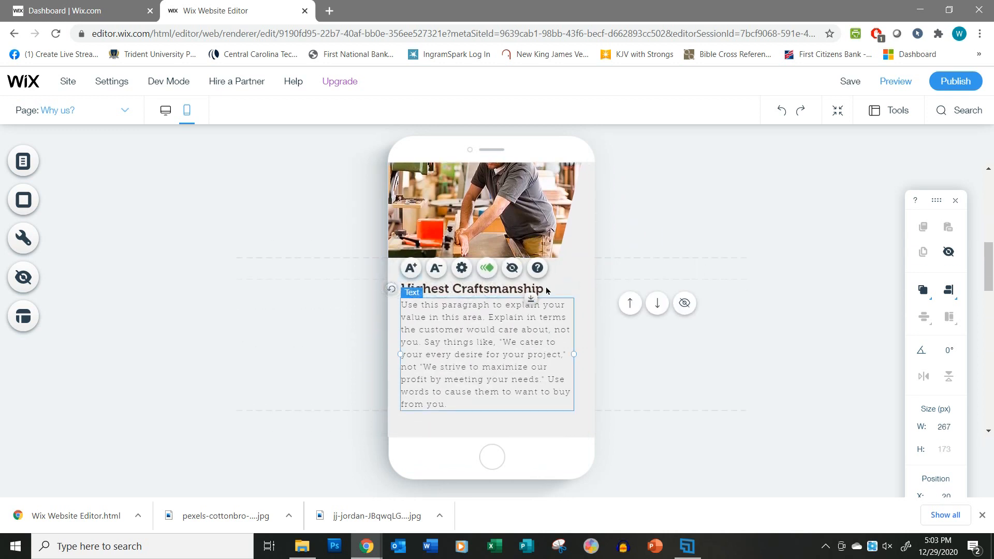
left_click(547, 290)
left_click_drag(534, 279, 534, 285)
scroll(552, 308, "down", 3)
left_click(545, 317)
left_click_drag(544, 309, 546, 298)
Raise the "Beauty & Functionality" heading toward the photo above it, and tighten the space between its paragraph and the window photo.
scroll(553, 311, "down", 5)
left_click(539, 239)
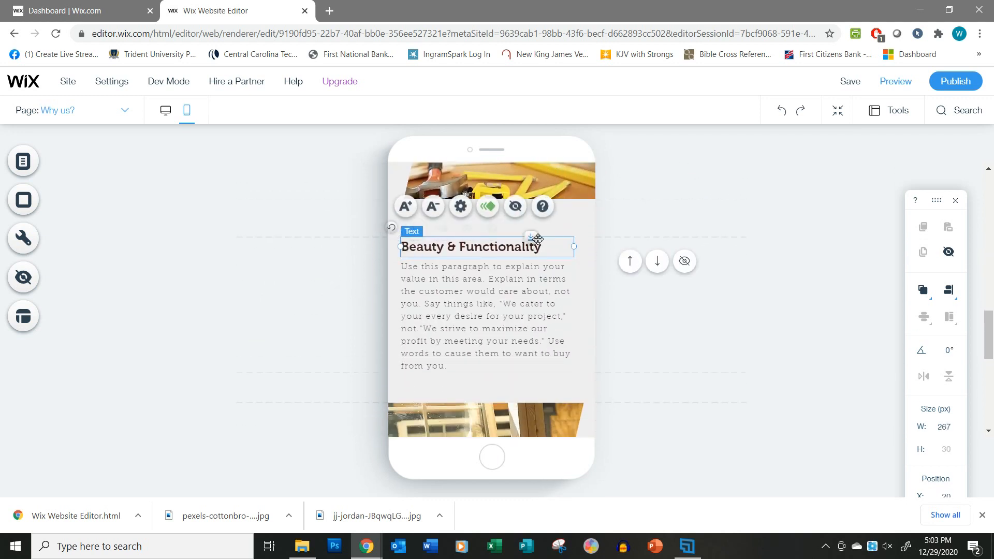
left_click_drag(531, 238, 535, 229)
scroll(539, 293, "down", 1)
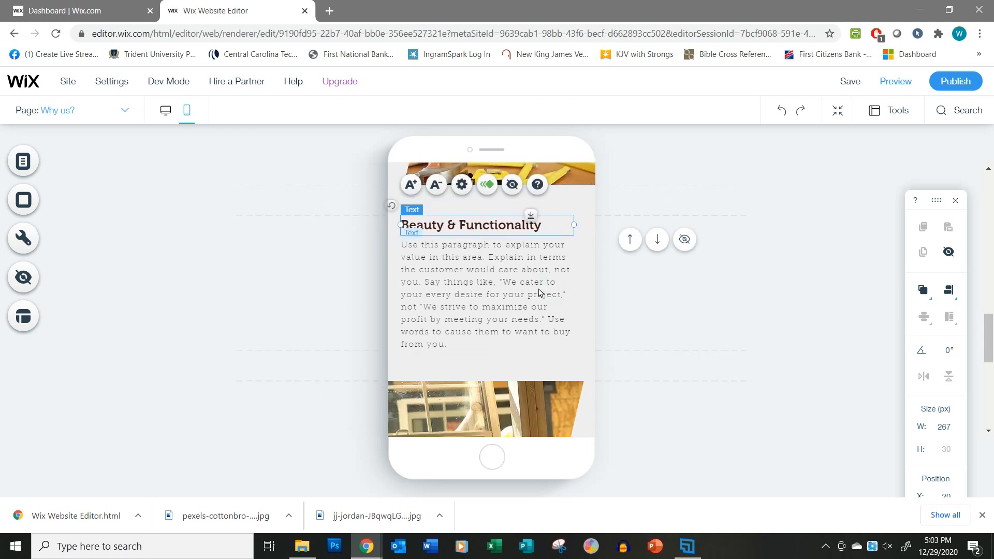
scroll(539, 293, "down", 2)
left_click(516, 302)
left_click_drag(540, 262, 545, 250)
scroll(528, 289, "down", 2)
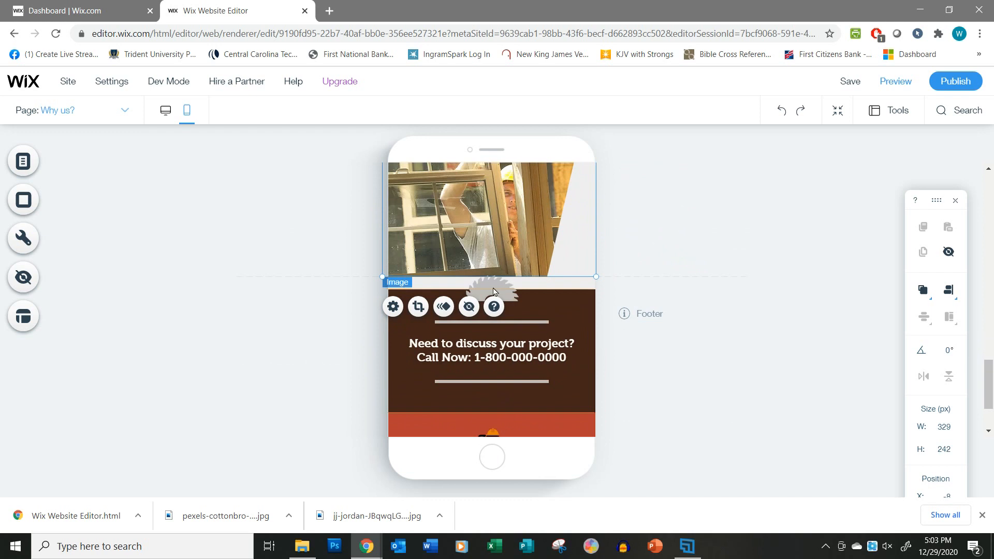
Move the footer's dark strip down, away from the window photo, and adjust the red footer strip's height to about 178 px.
left_click(540, 294)
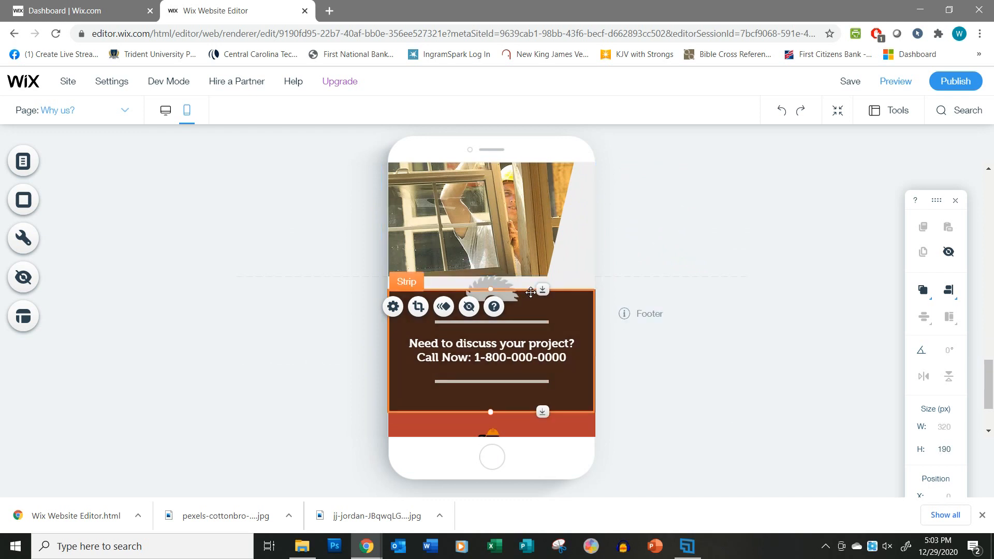
left_click_drag(543, 291, 543, 314)
scroll(543, 315, "down", 3)
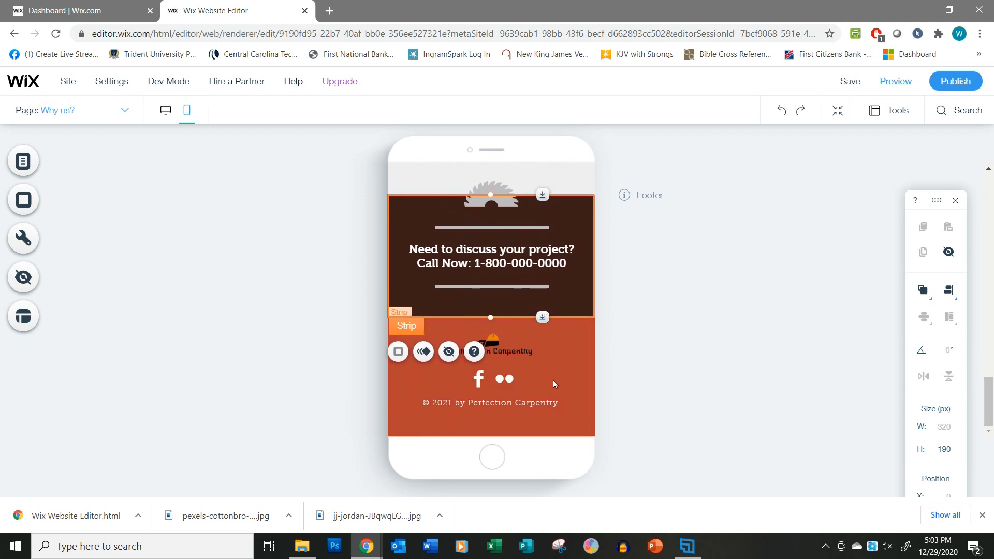
left_click(508, 423)
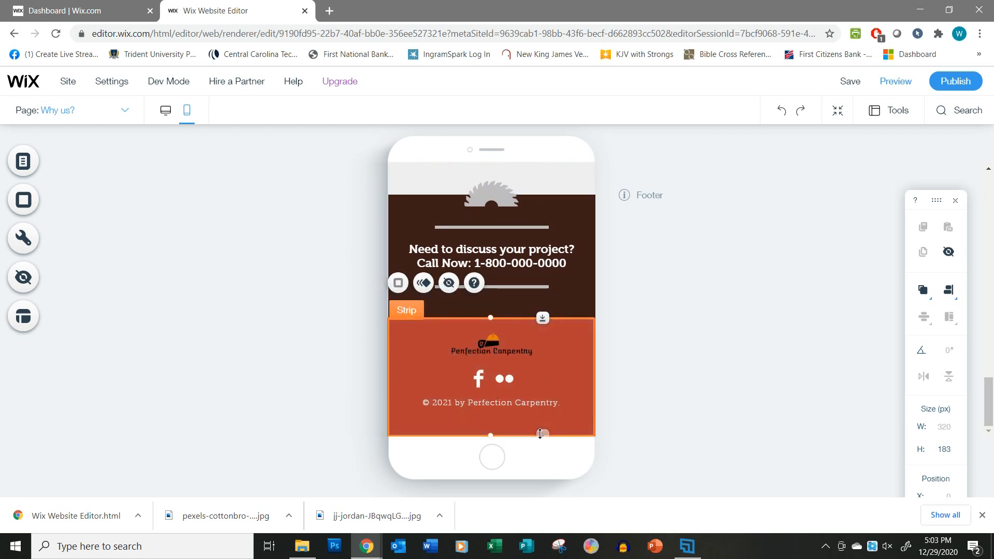
mouse_move(540, 434)
left_mouse_down()
mouse_move(543, 456)
mouse_move(542, 435)
mouse_move(545, 447)
left_mouse_up()
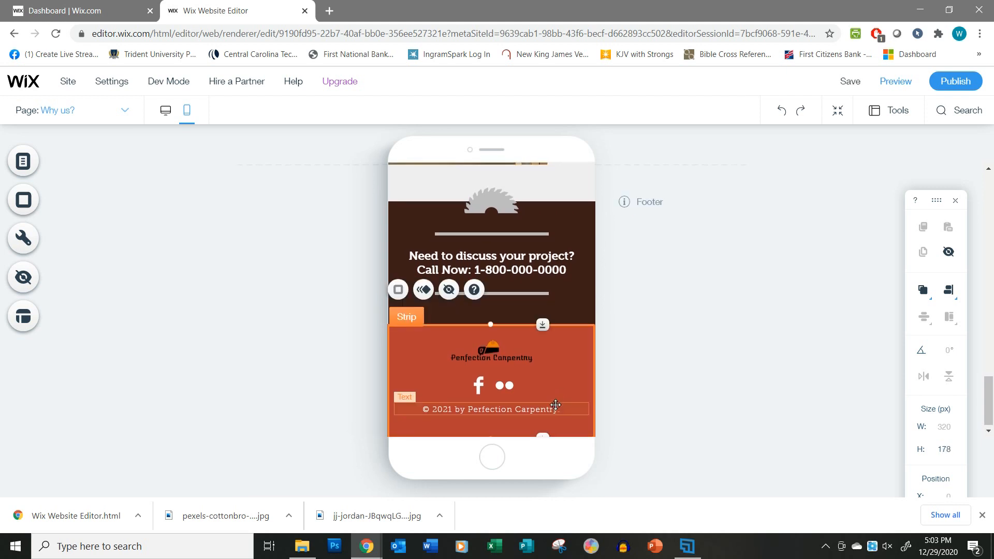
Look back up through the "Why us?" page and open the Services page for mobile editing.
scroll(551, 406, "up", 6)
scroll(556, 410, "up", 10)
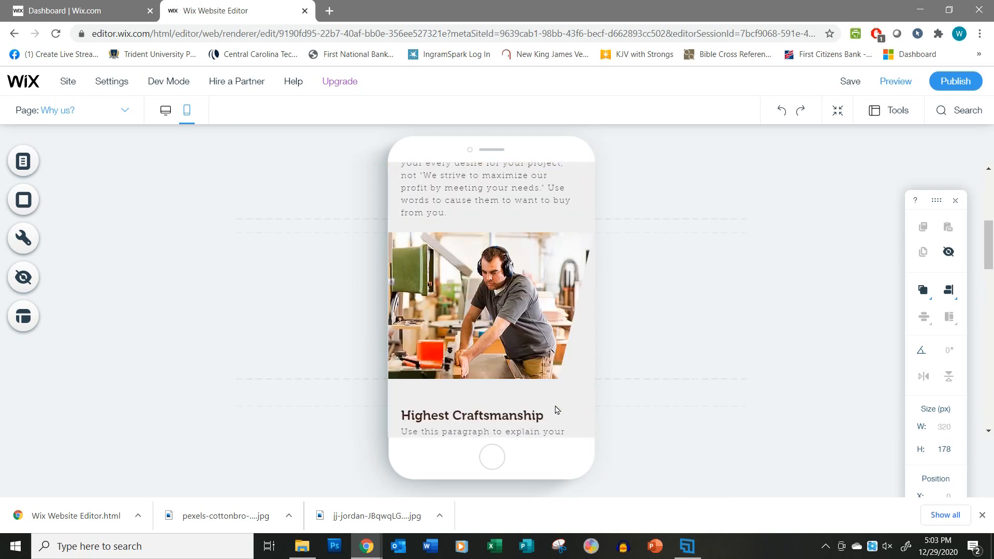
left_click(126, 110)
left_click(75, 194)
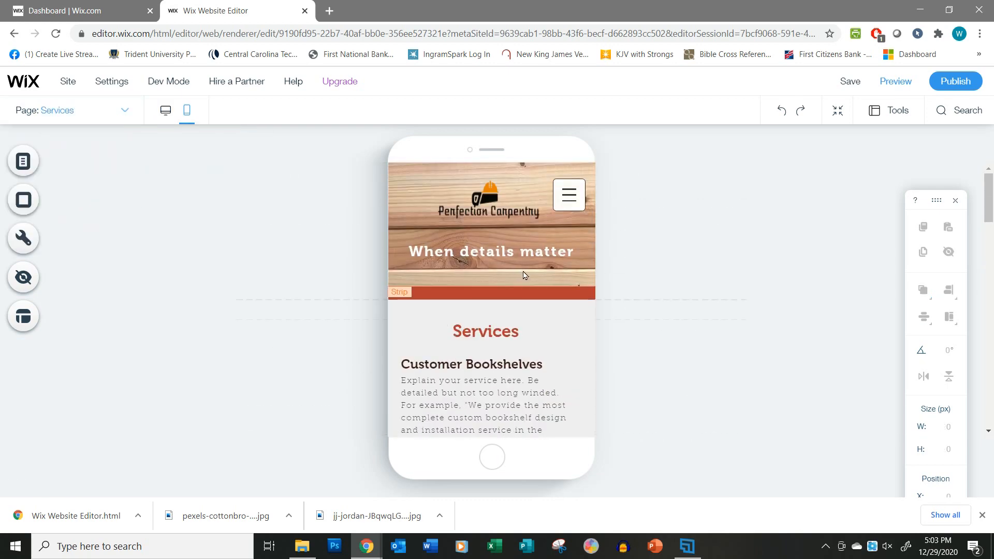
Raise the first photo on the Services page to reduce the empty space below the "Customer Bookshelves" paragraph.
scroll(555, 310, "down", 2)
scroll(554, 315, "down", 2)
scroll(520, 360, "up", 2)
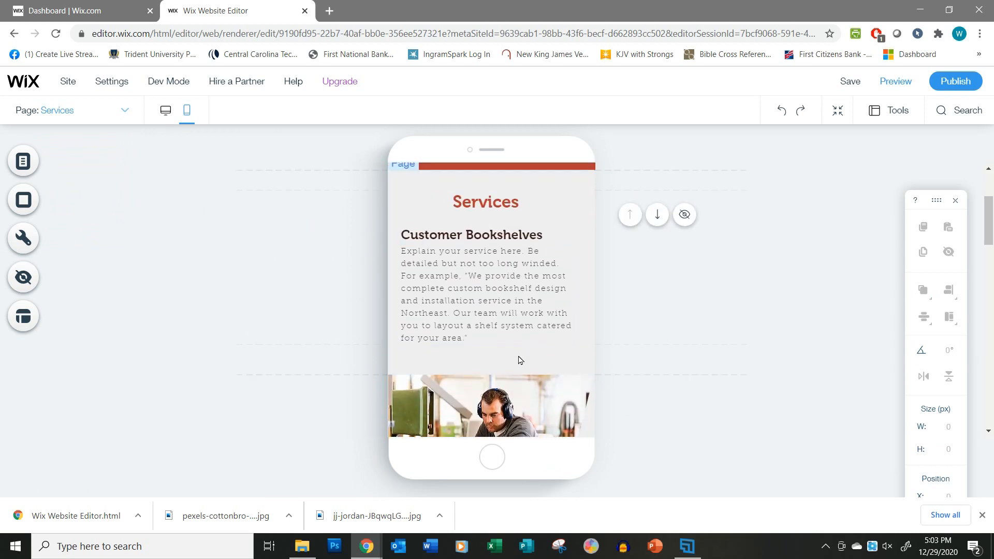
left_click(528, 377)
left_click_drag(545, 373, 549, 355)
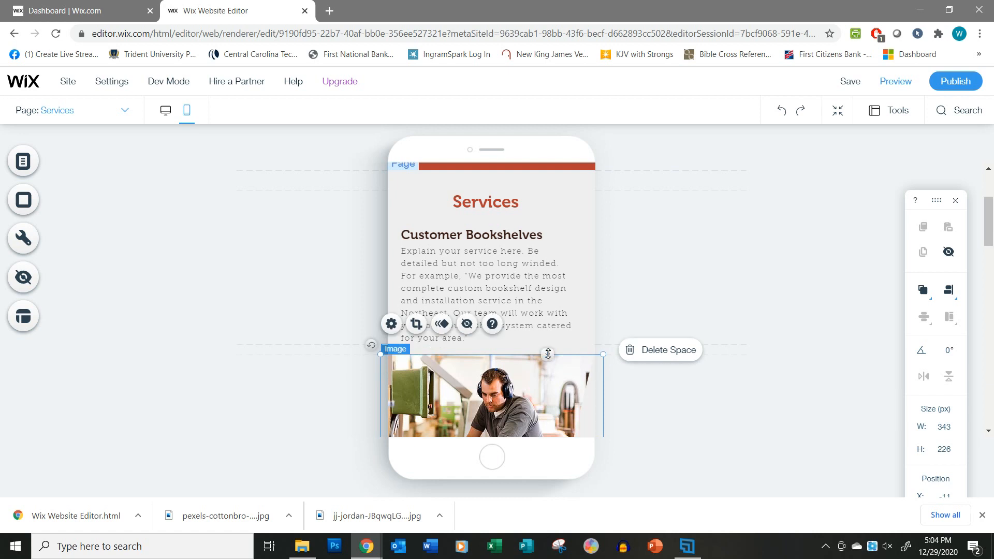
scroll(543, 352, "down", 1)
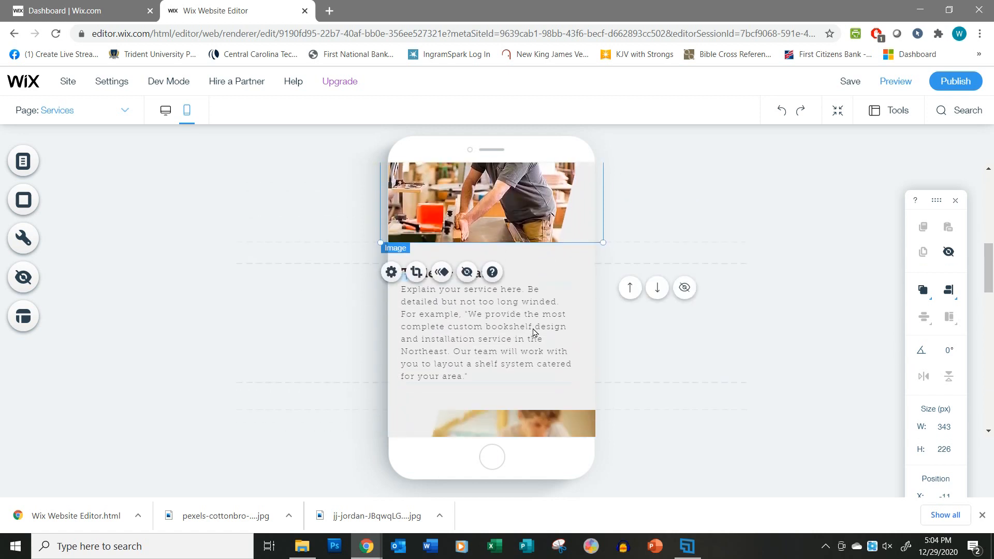
Raise the next two photos on the Services page, including the window photo, to tighten the space below the paragraphs above them.
scroll(535, 332, "down", 1)
left_click(524, 347)
left_click_drag(543, 342, 548, 332)
scroll(547, 334, "down", 3)
left_click(540, 336)
left_click_drag(542, 291, 545, 275)
Check the Services page down to its footer, and open the "Connect with Us" page for mobile editing.
scroll(546, 283, "down", 2)
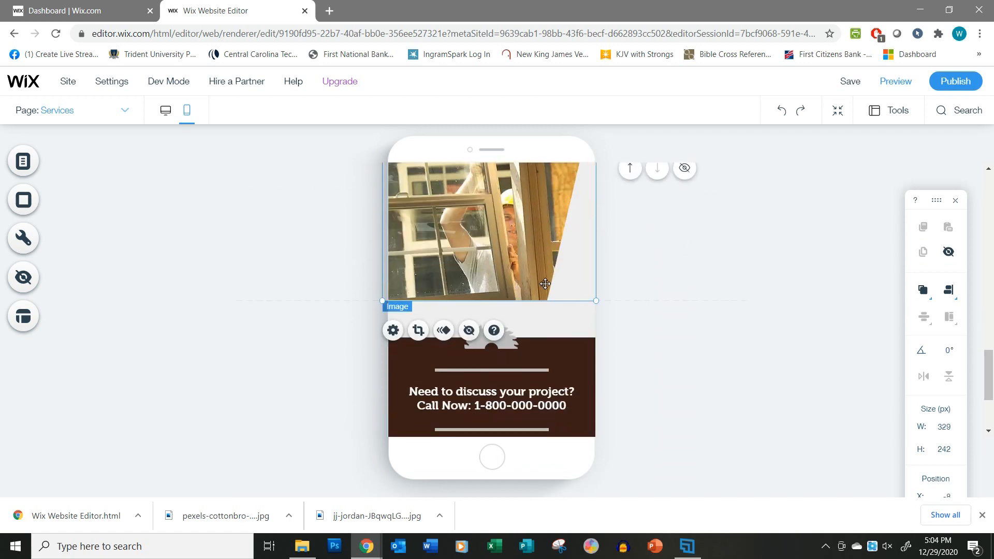
scroll(545, 283, "down", 2)
scroll(549, 288, "down", 2)
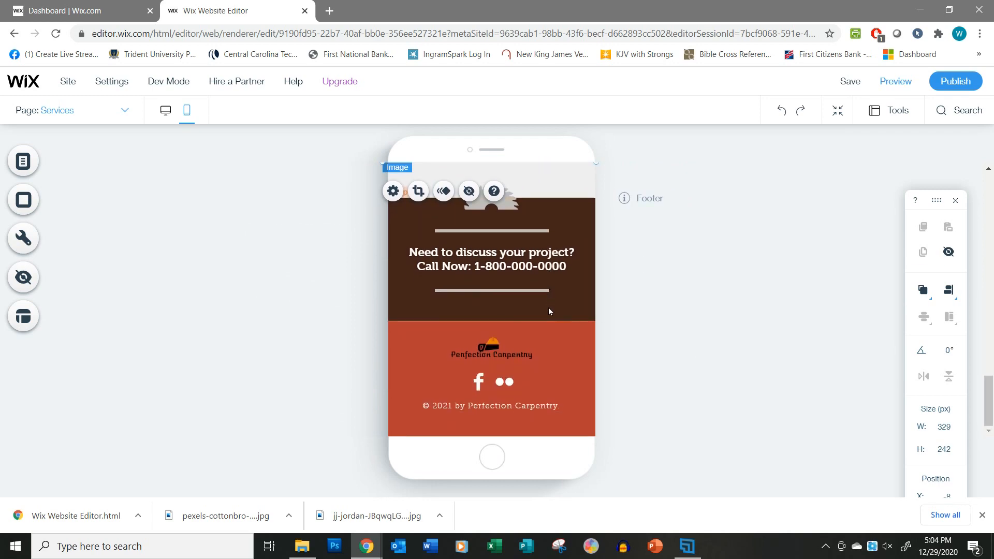
scroll(545, 324, "up", 5)
scroll(541, 325, "up", 5)
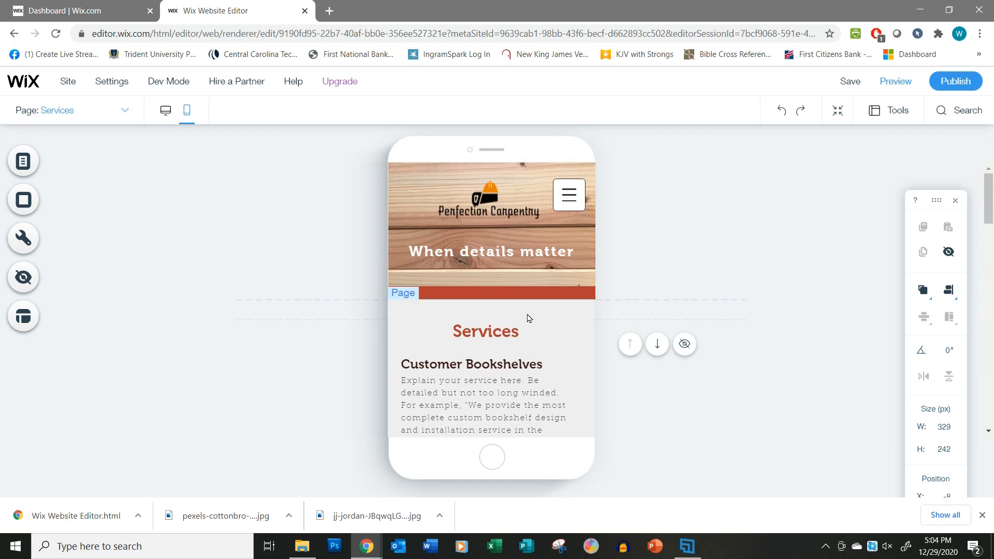
left_click(125, 110)
left_click(81, 212)
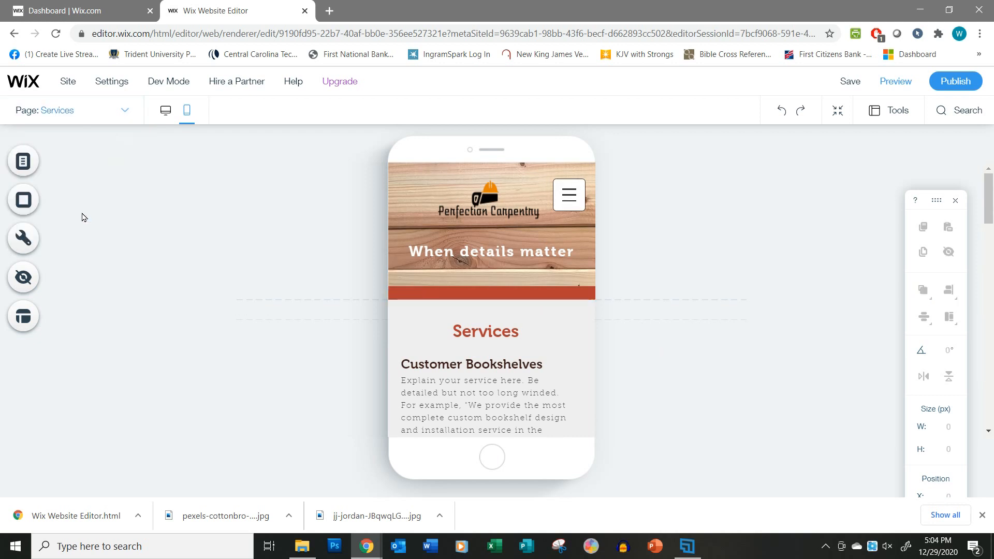
Examine the mobile layout of the "Connect with Us" page, including its contact details, map, contact form and footer.
scroll(535, 305, "down", 2)
scroll(535, 306, "down", 3)
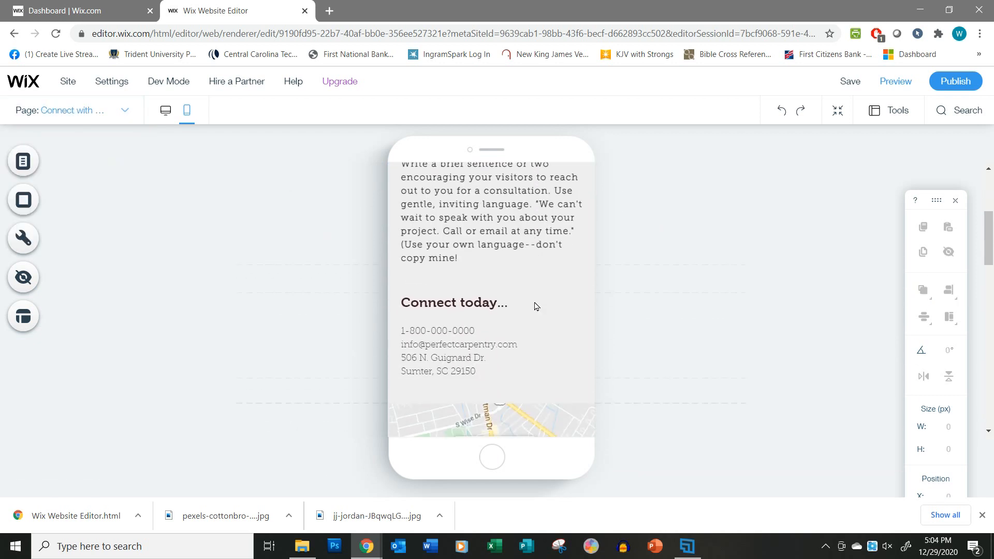
scroll(518, 301, "down", 4)
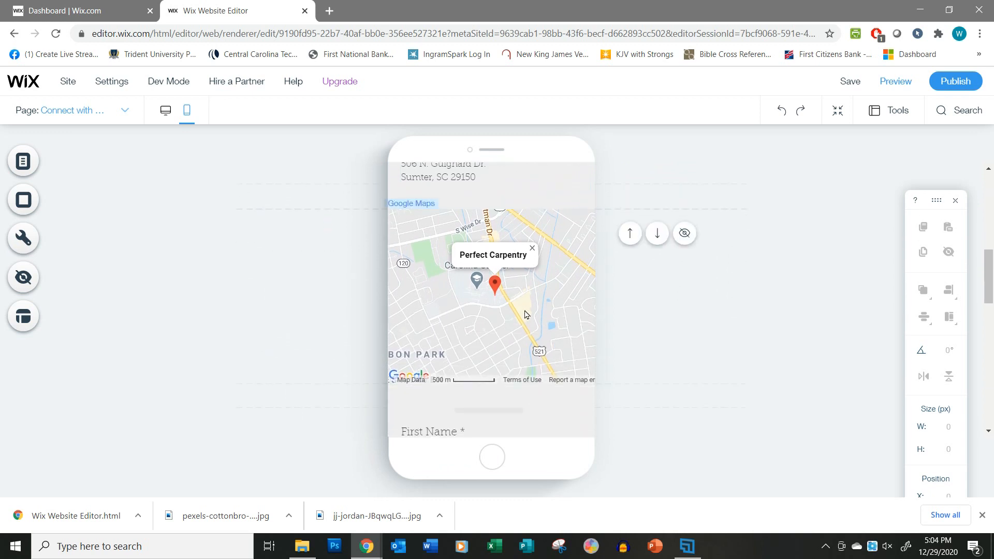
scroll(548, 321, "down", 7)
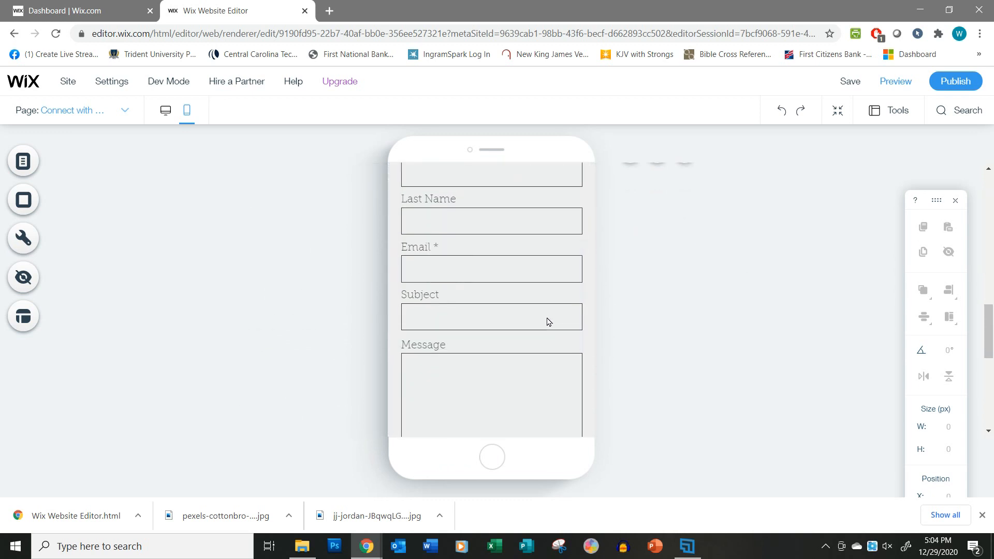
scroll(547, 318, "down", 3)
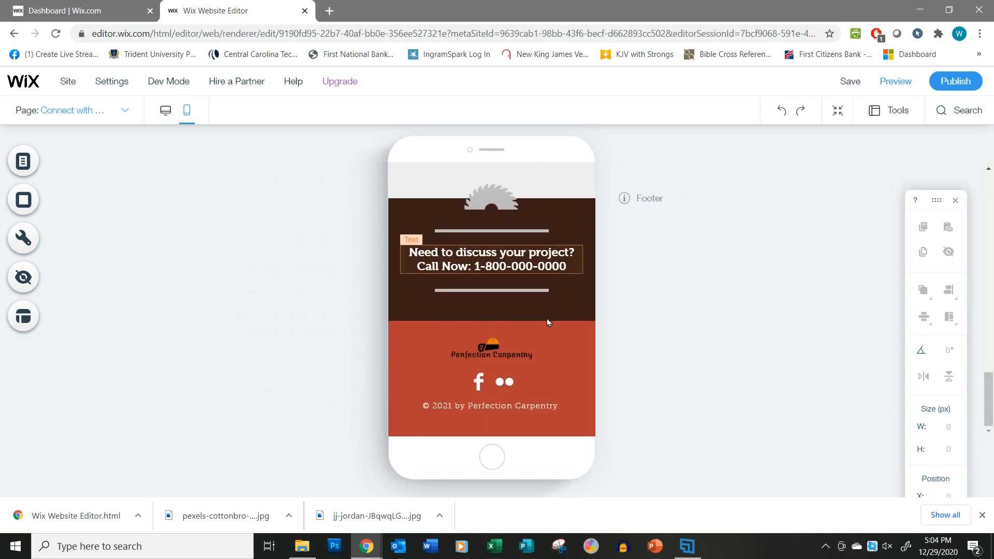
scroll(548, 322, "up", 15)
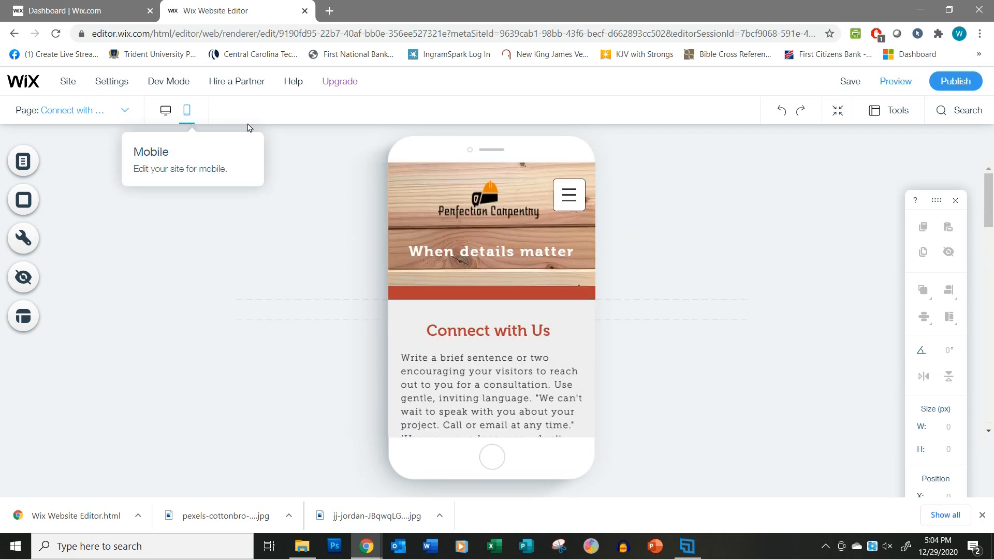
Save the mobile changes, publish the site, and dismiss the publishing confirmation.
left_click(850, 83)
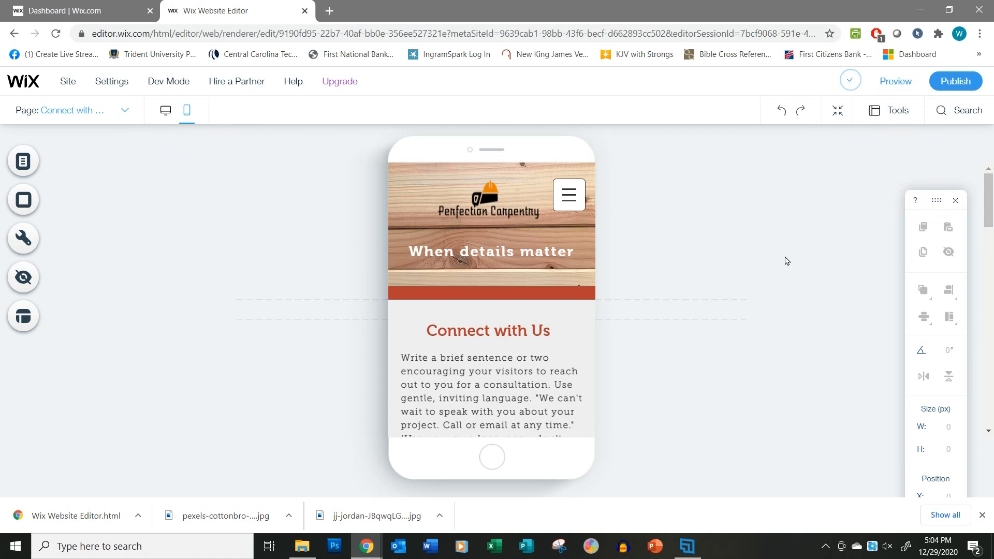
left_click(955, 83)
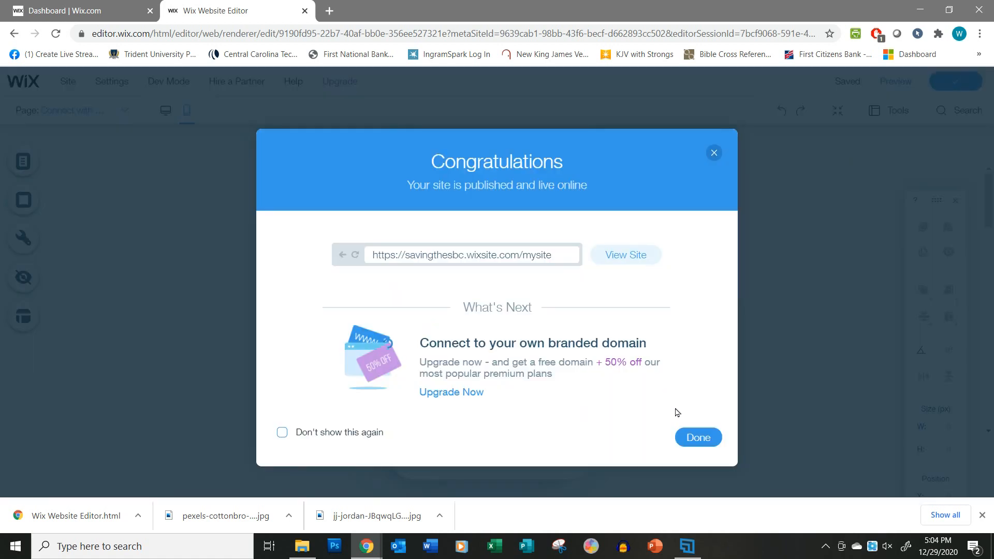
left_click(699, 438)
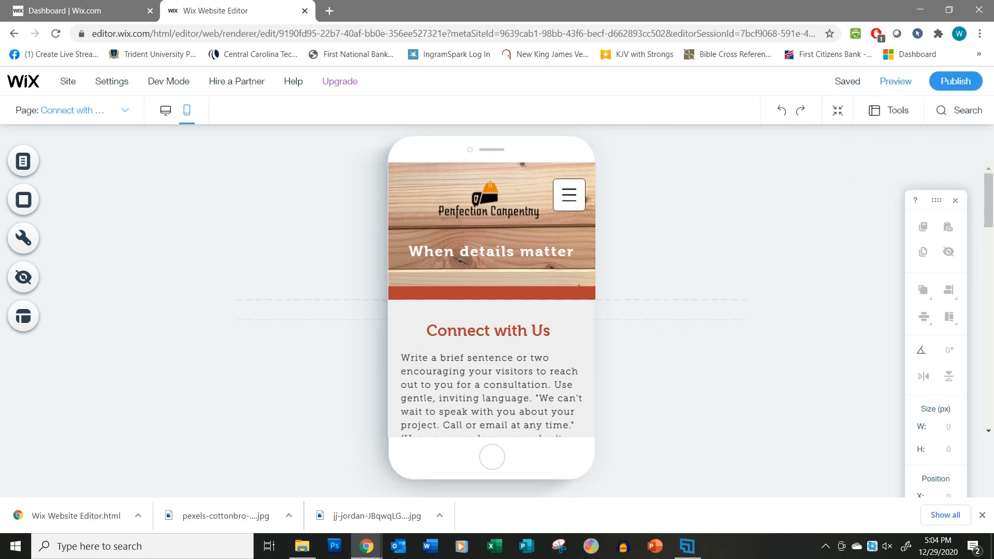
left_click(680, 552)
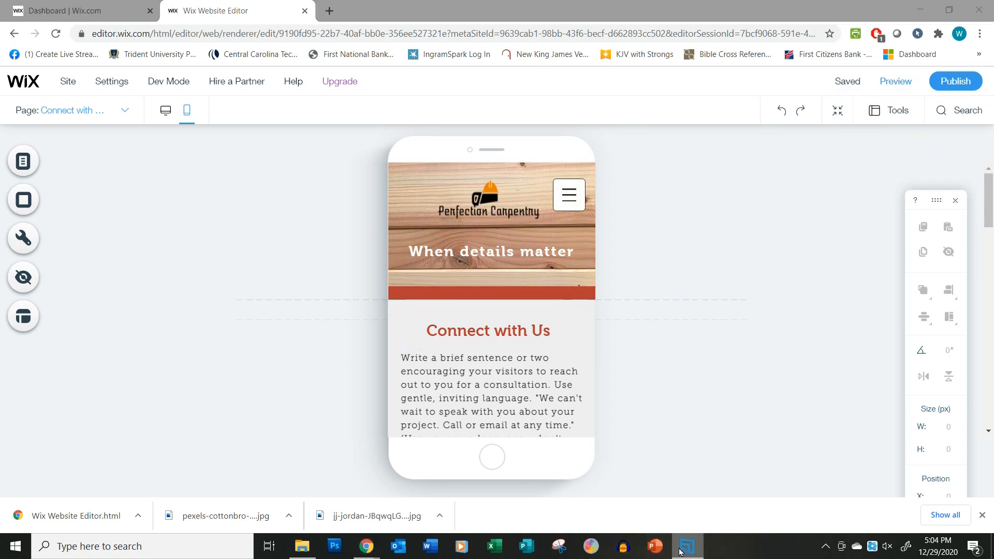